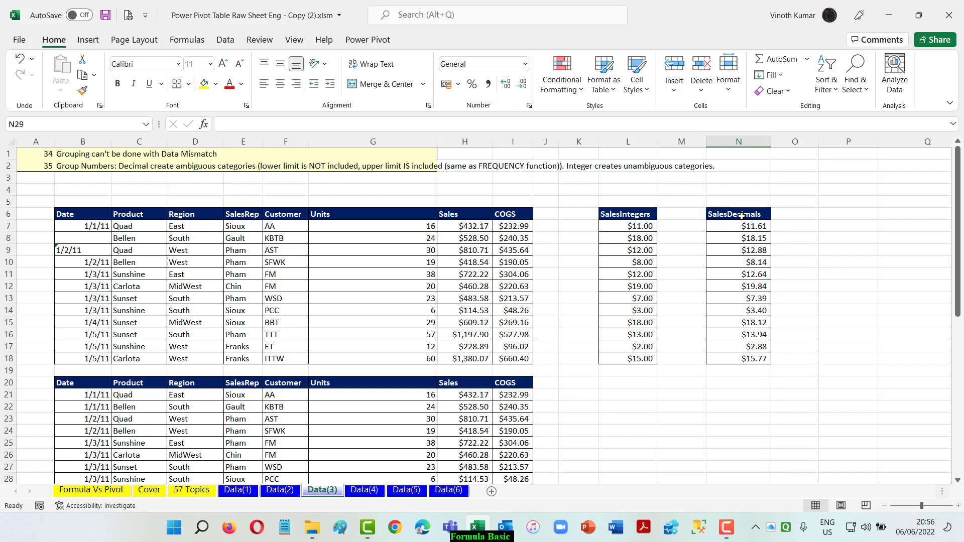
Step: Create a PivotTable from the first sales table, B6:I18, placed on the existing worksheet at cell B35
click(80, 214)
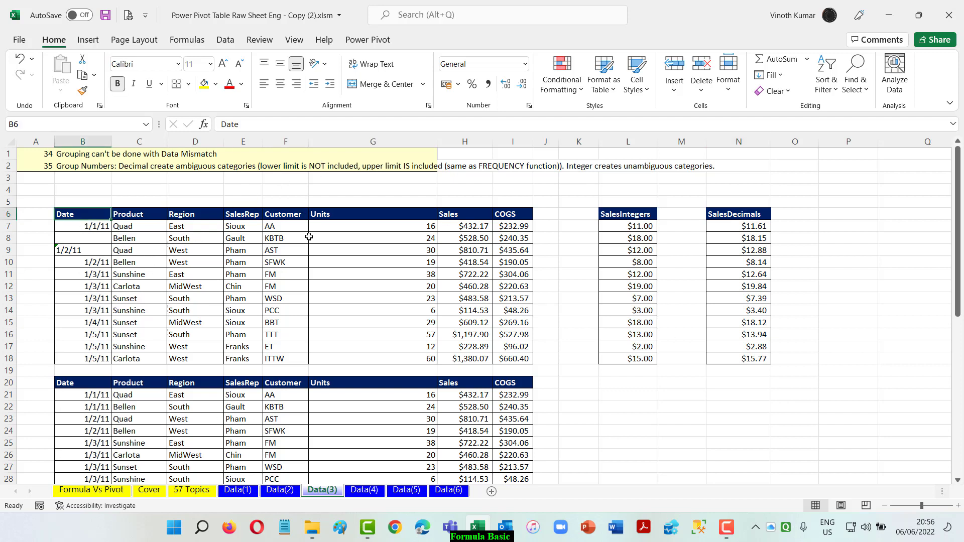
key(alt)
key(n)
key(v)
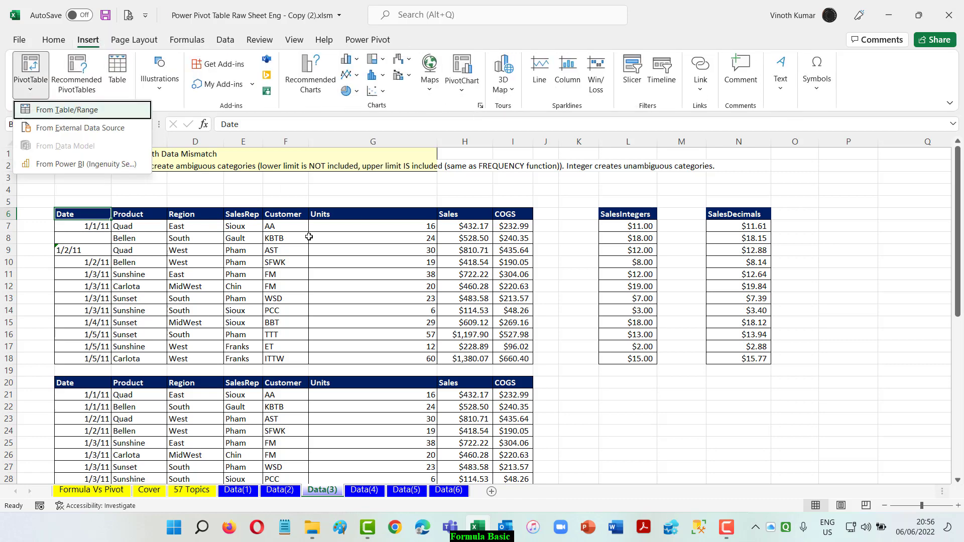
key(t)
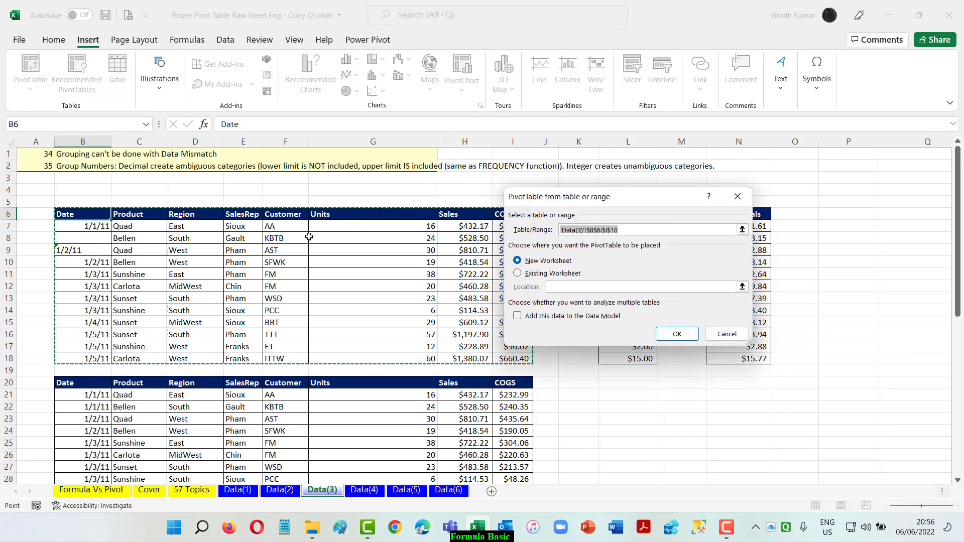
click(517, 273)
scroll(708, 321, down, 3)
click(743, 286)
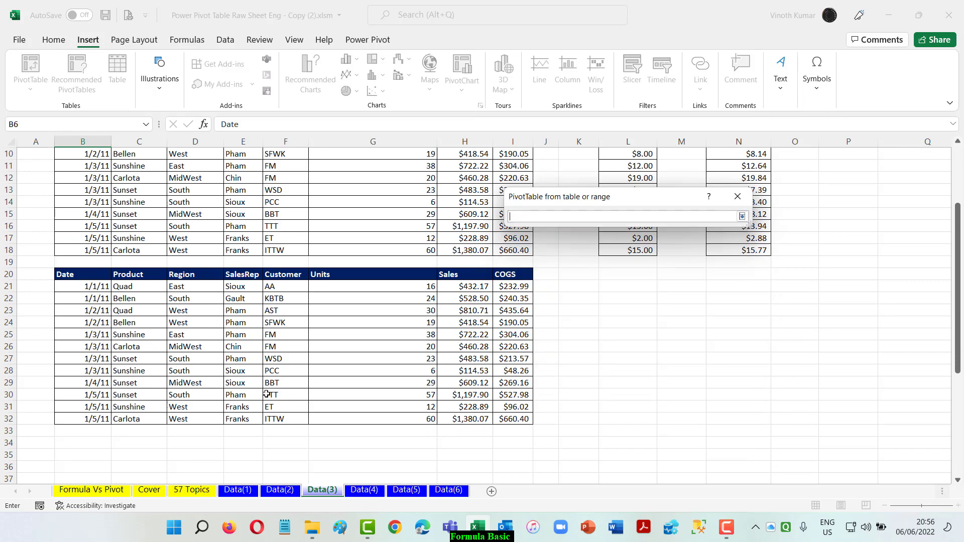
scroll(80, 308, down, 4)
click(81, 313)
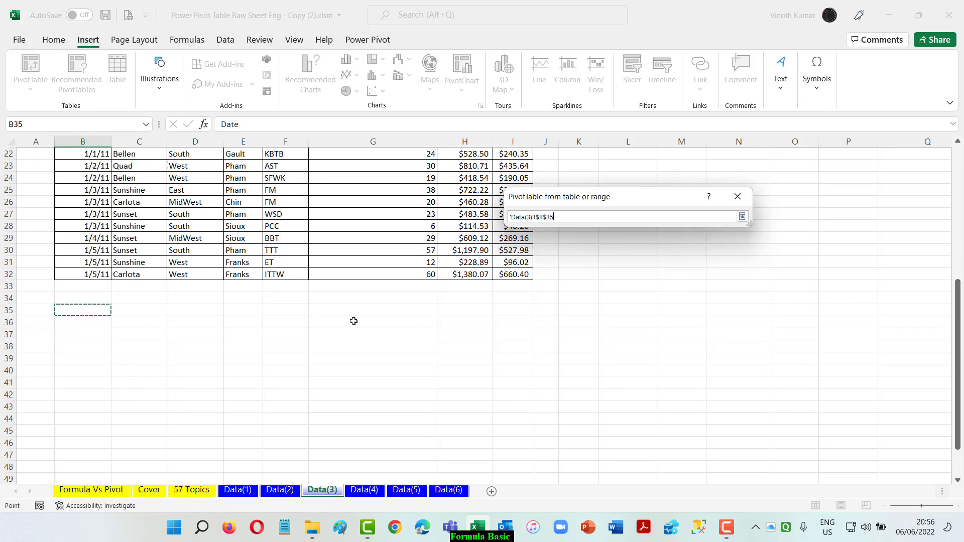
click(742, 216)
click(676, 334)
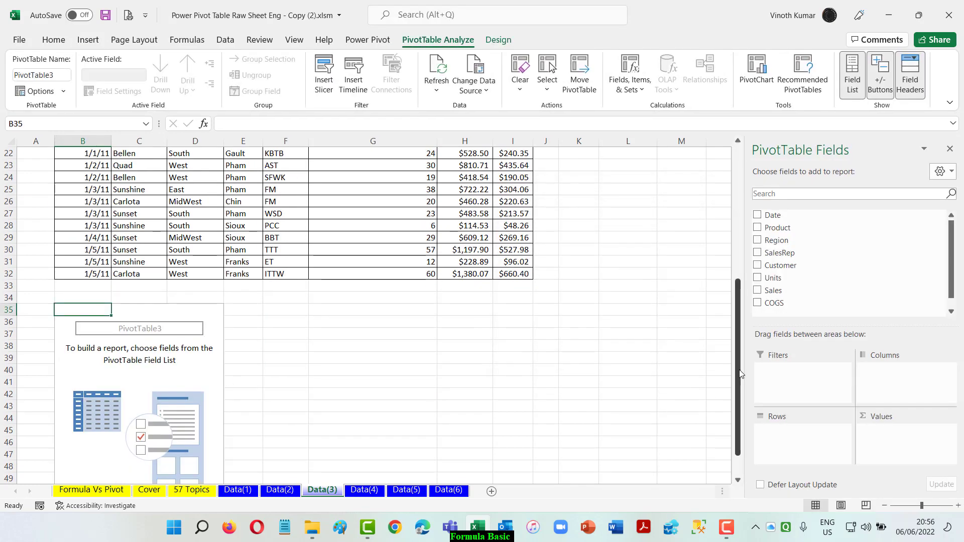
Step: Add the Date field to the PivotTable's rows and try to group the date labels
click(759, 215)
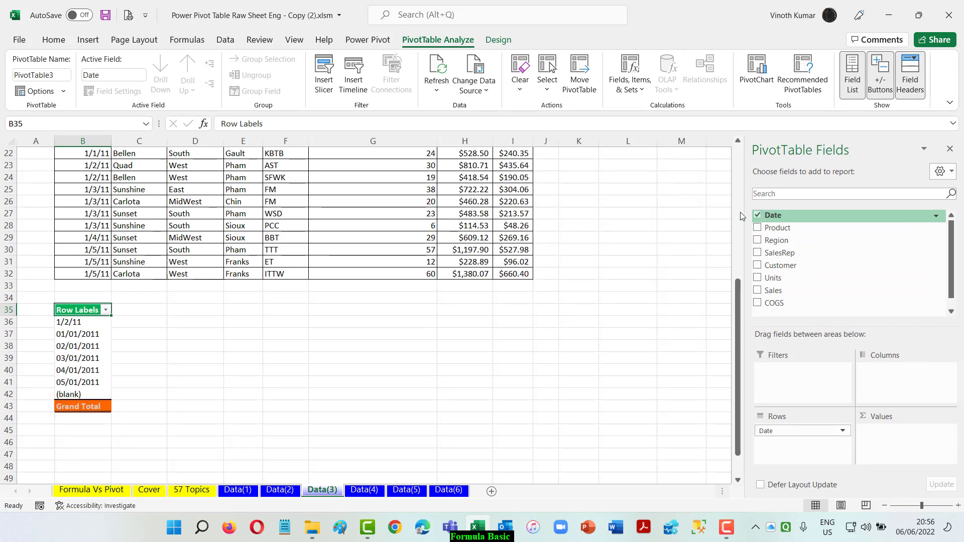
right_click(83, 324)
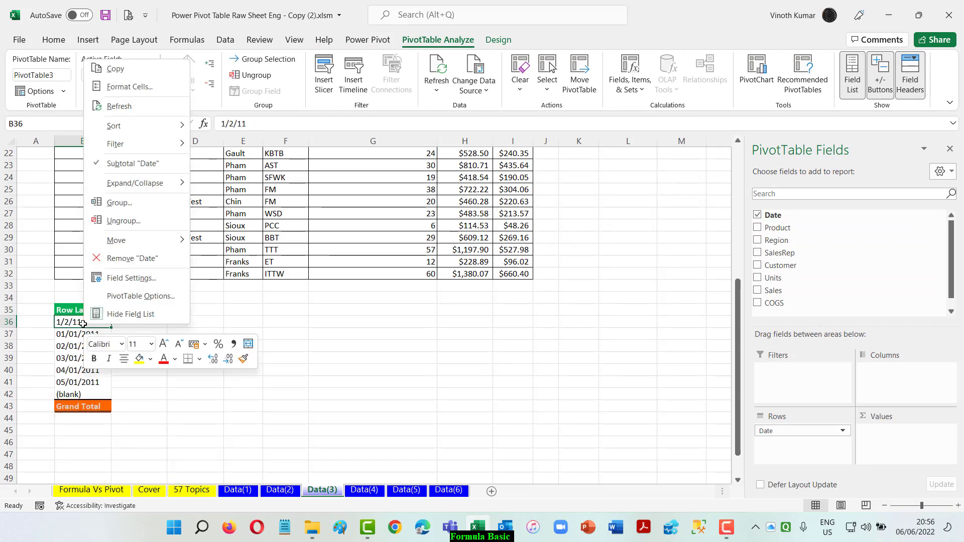
click(147, 206)
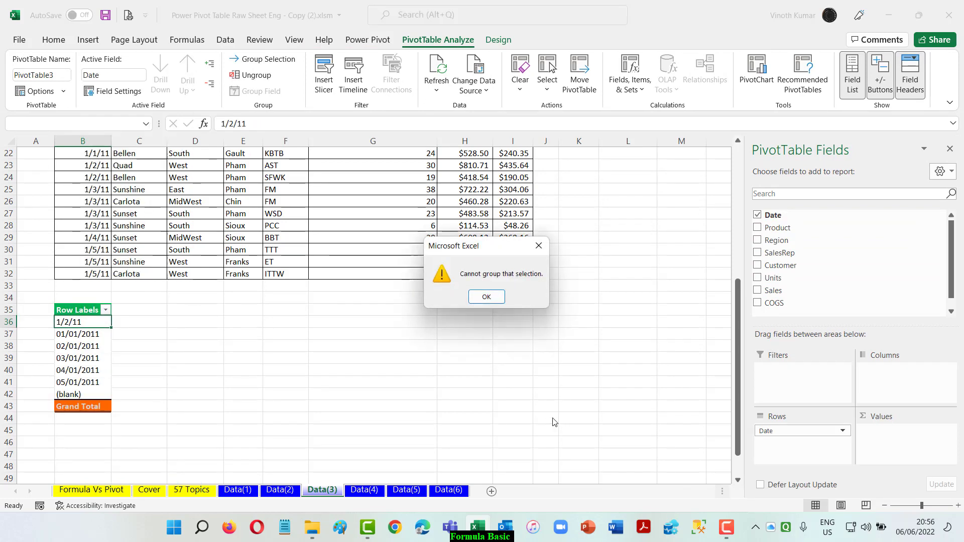
click(499, 299)
Step: Create a PivotTable from the second sales table, B20:I32, placed on the existing worksheet at cell D35
scroll(274, 202, up, 7)
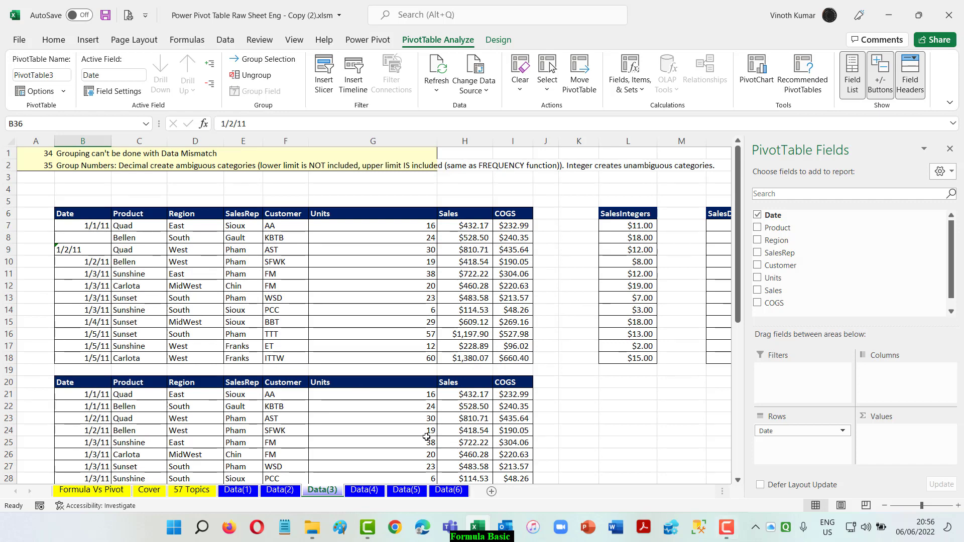
scroll(511, 359, down, 2)
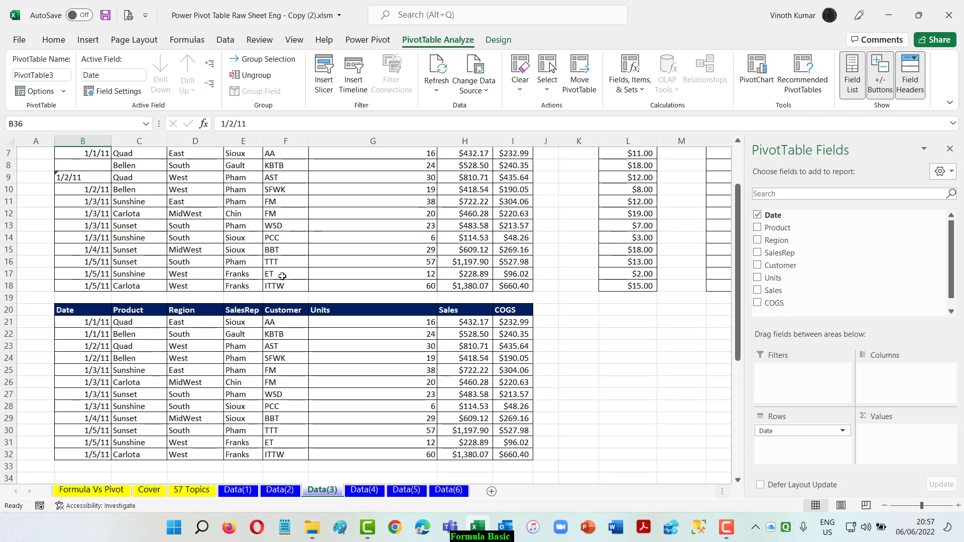
click(96, 311)
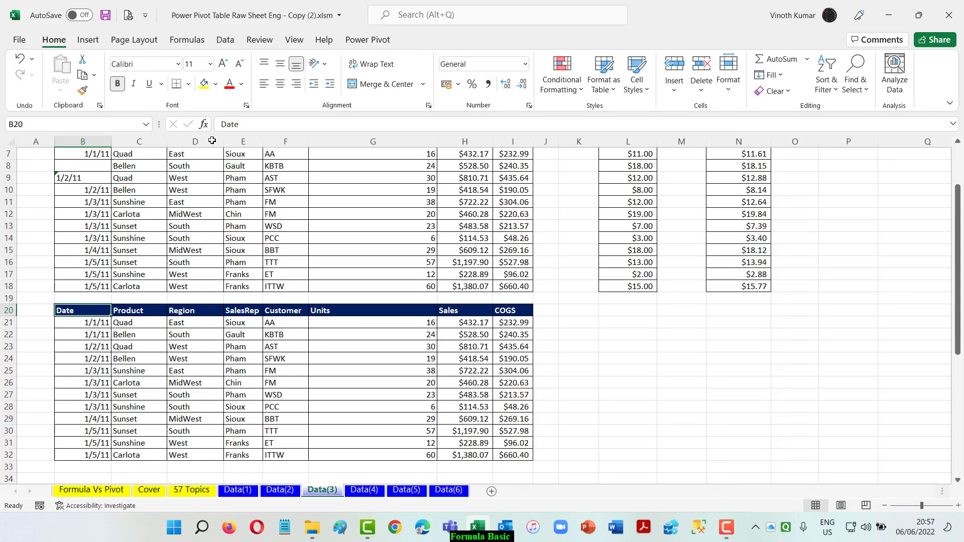
click(97, 44)
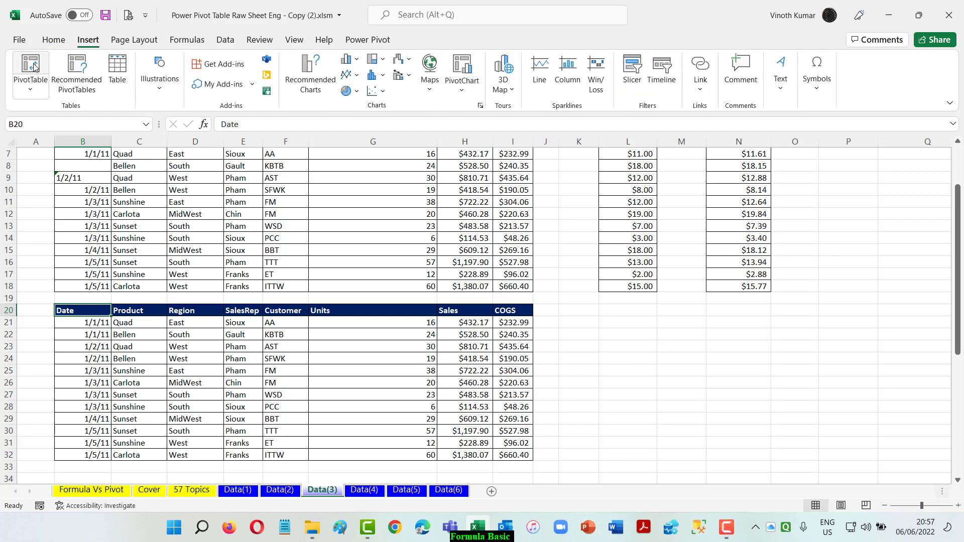
click(30, 68)
click(517, 274)
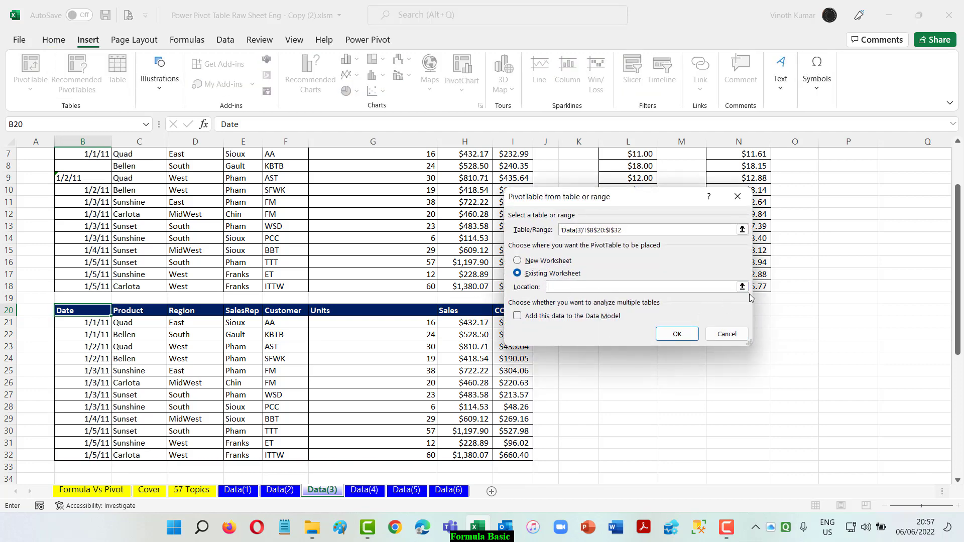
click(742, 286)
scroll(448, 427, down, 3)
scroll(448, 427, down, 1)
click(206, 348)
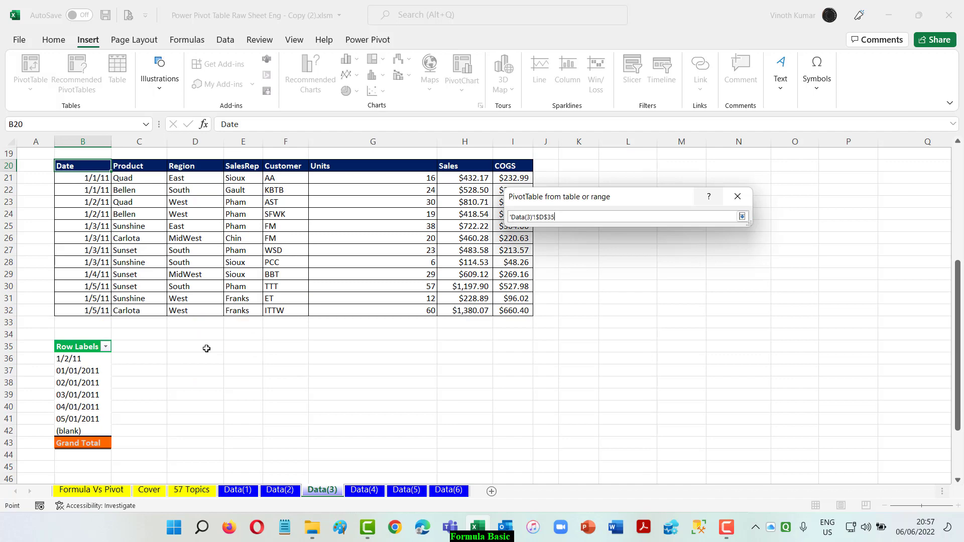
click(743, 217)
click(679, 333)
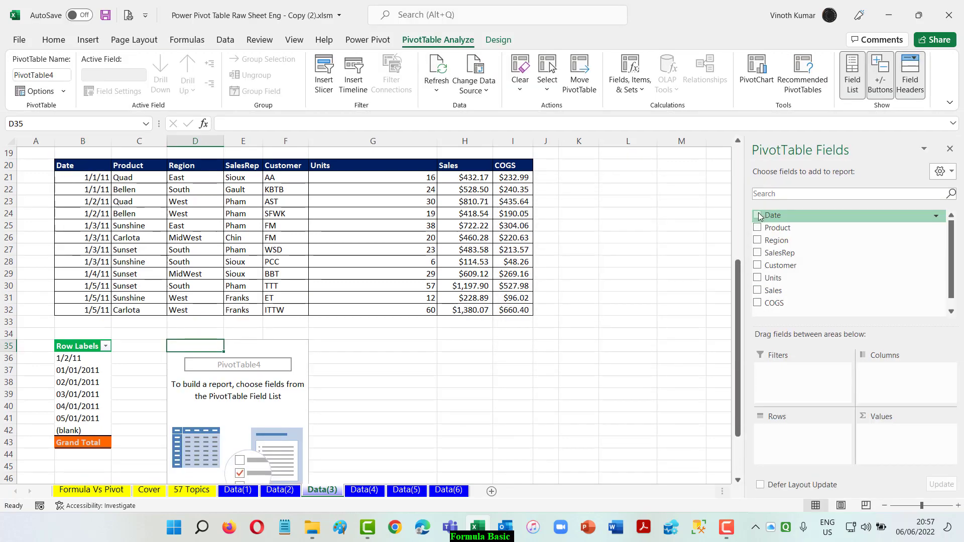
Step: Add the Date field to the second PivotTable's rows and group the dates by days in 2-day intervals
click(758, 216)
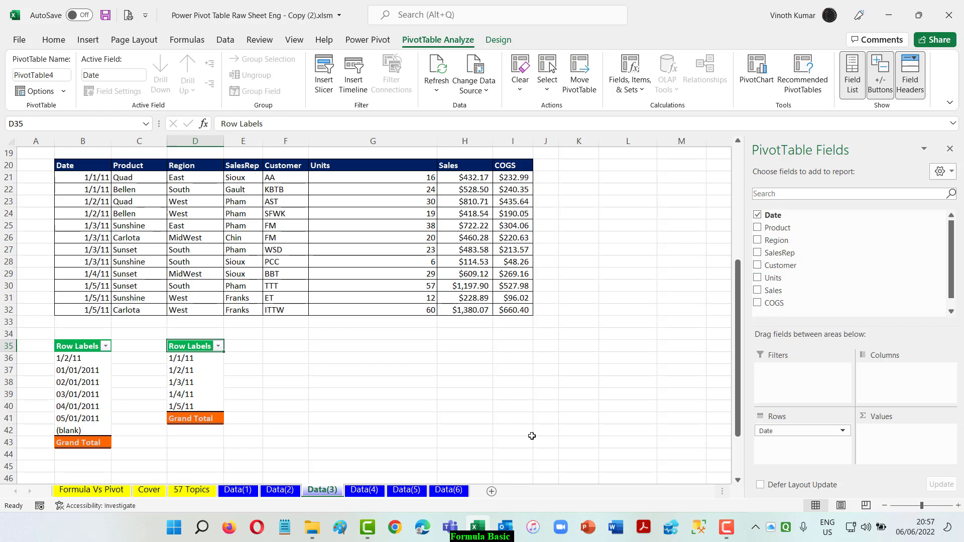
right_click(195, 361)
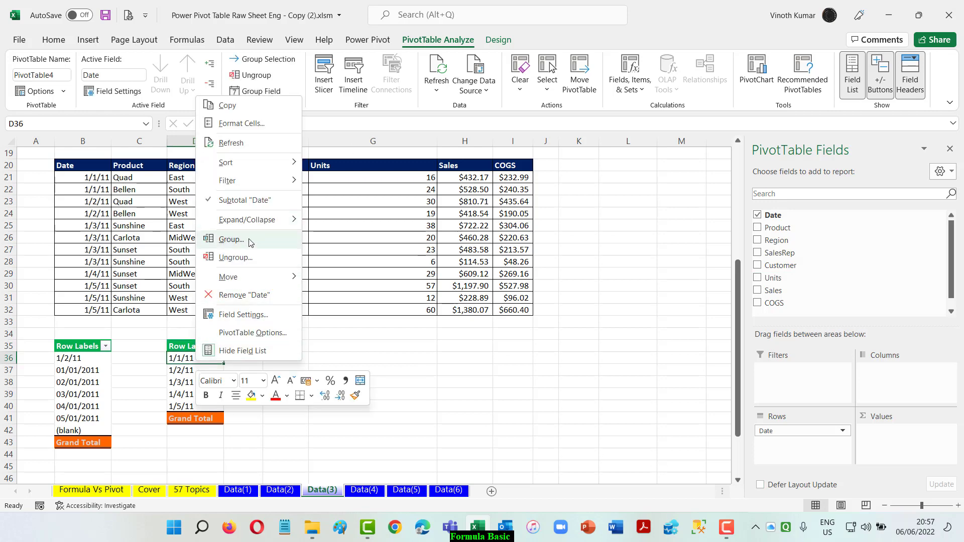
click(231, 239)
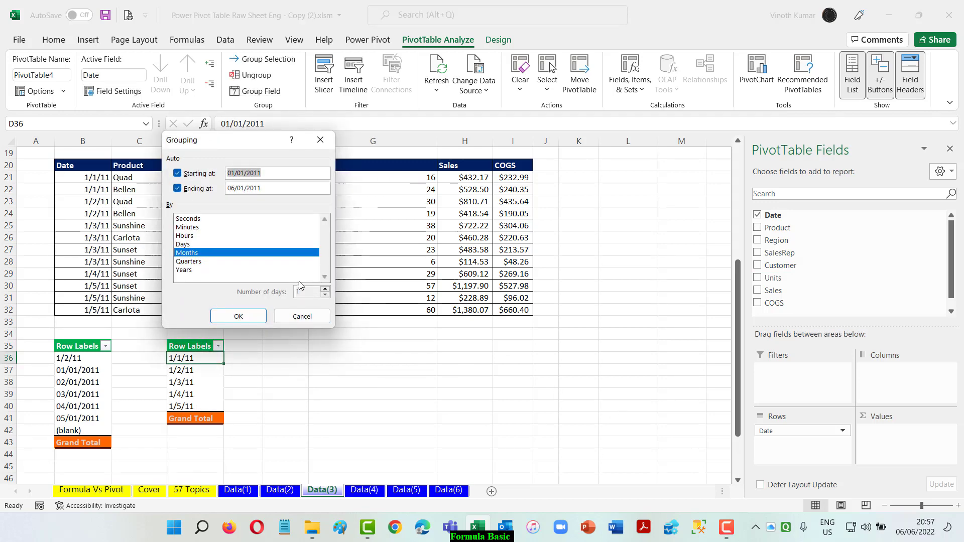
click(178, 246)
click(203, 255)
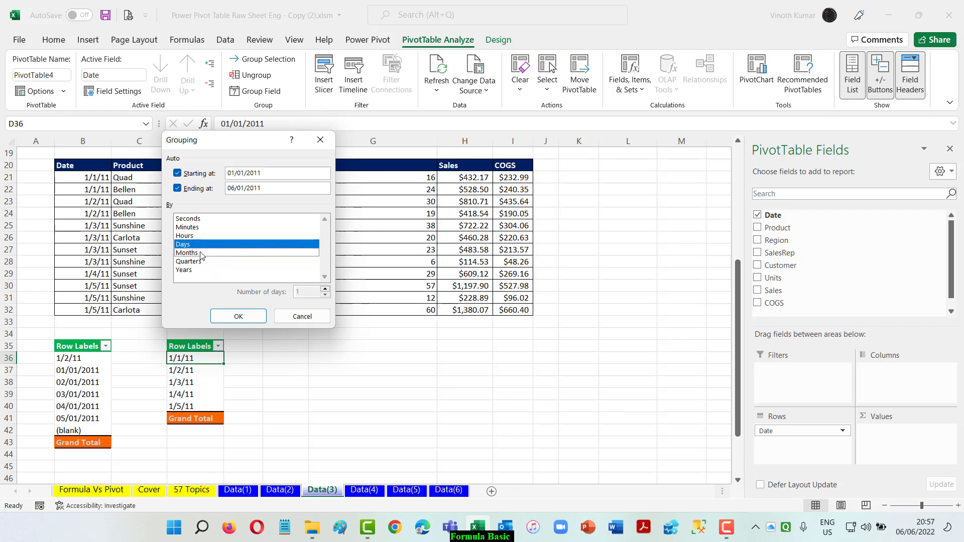
click(326, 289)
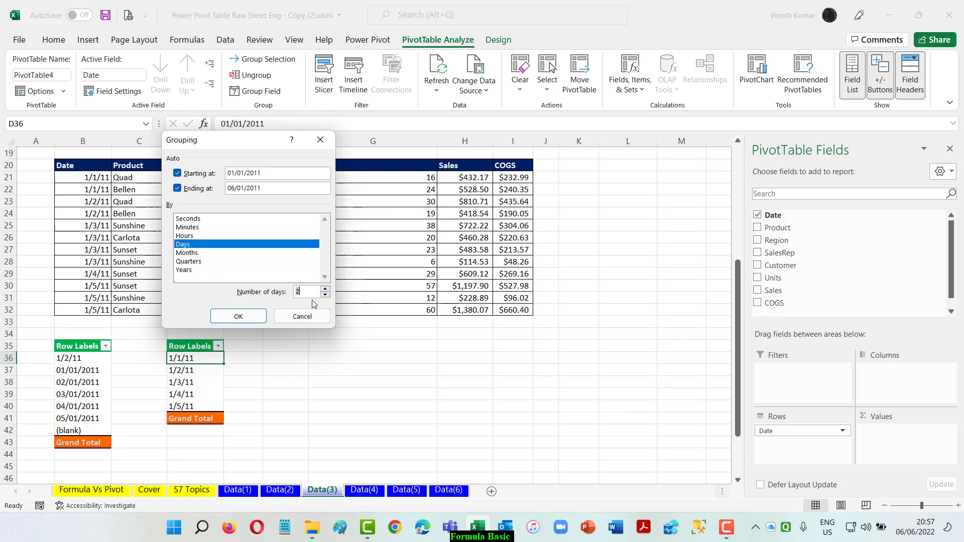
click(237, 316)
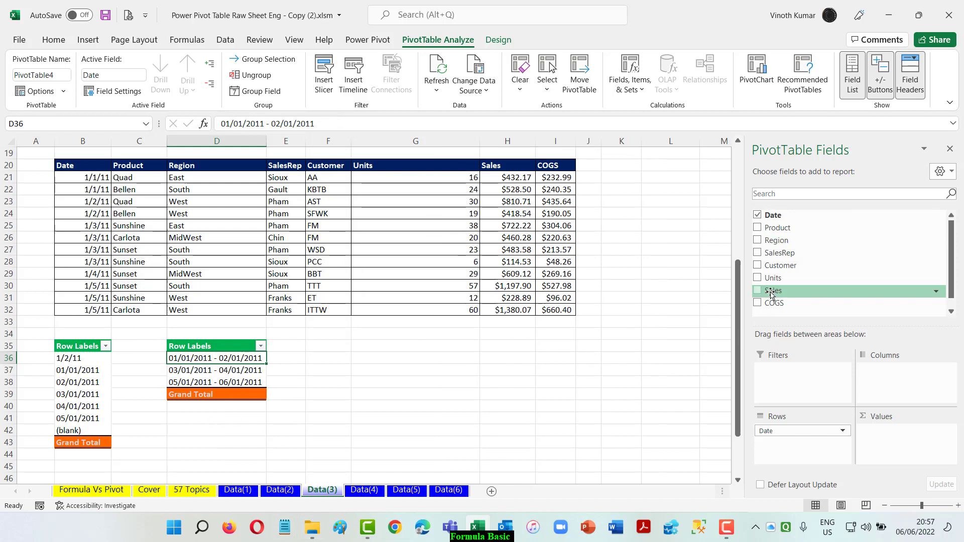
Step: Add the Units field as summed values to the date-grouped PivotTable and compare it with the two source tables
drag(774, 278, 898, 463)
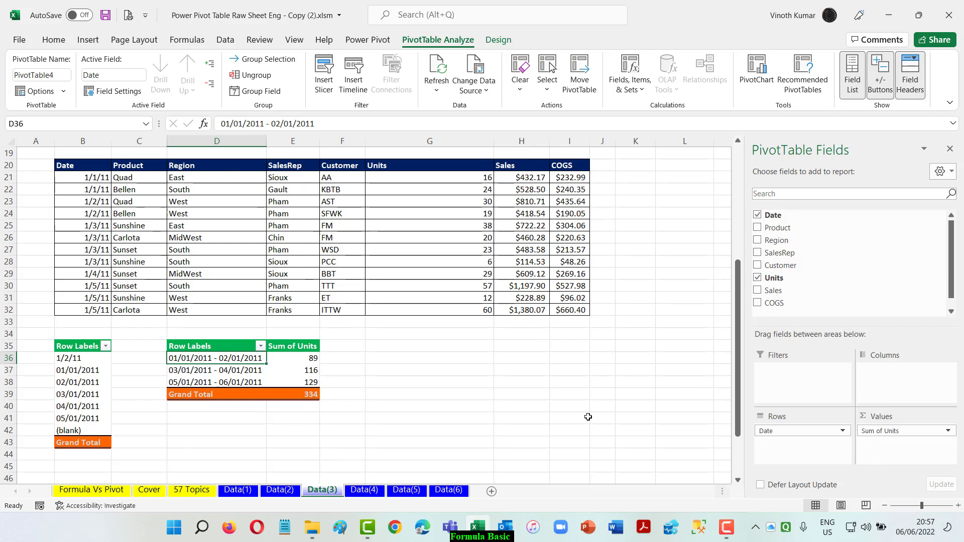
scroll(588, 417, up, 6)
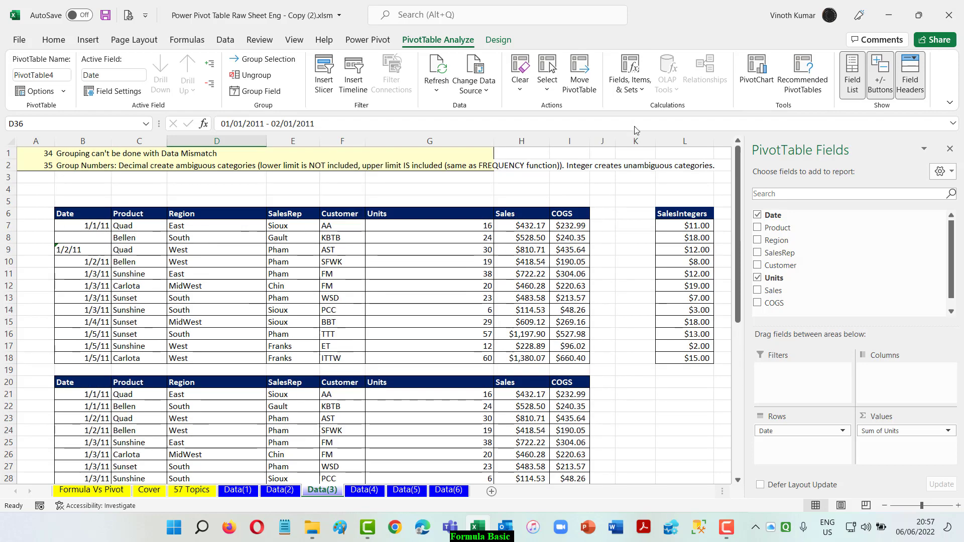
scroll(473, 270, down, 3)
scroll(146, 426, down, 2)
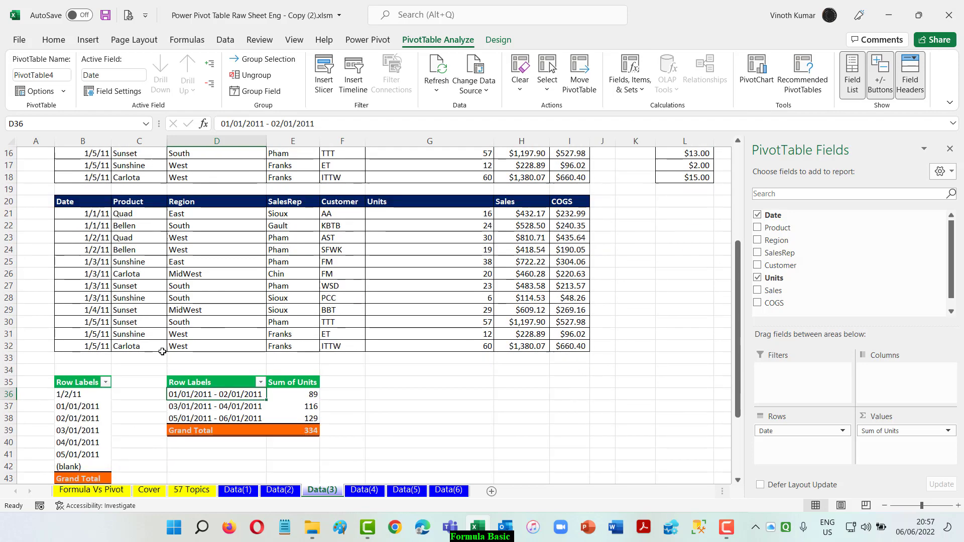
scroll(561, 383, up, 3)
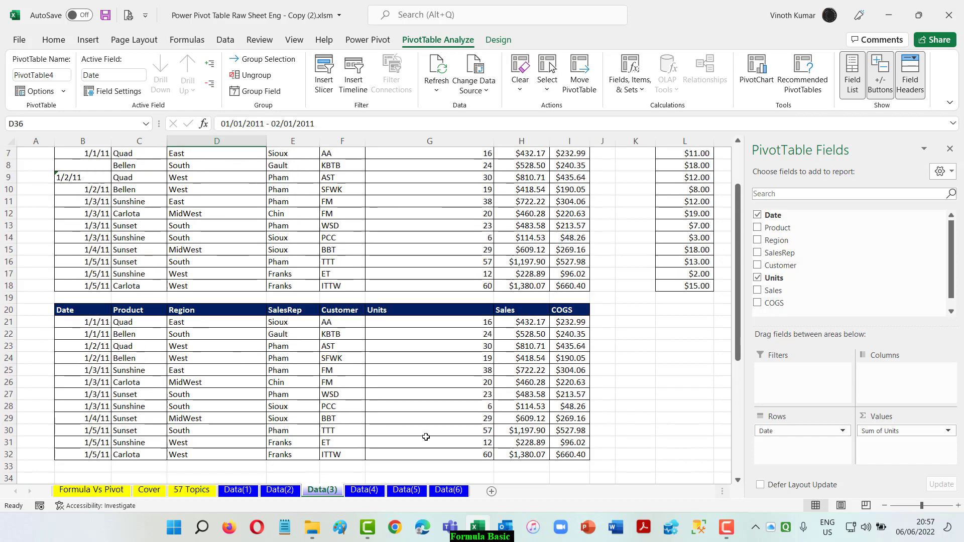
scroll(679, 446, down, 2)
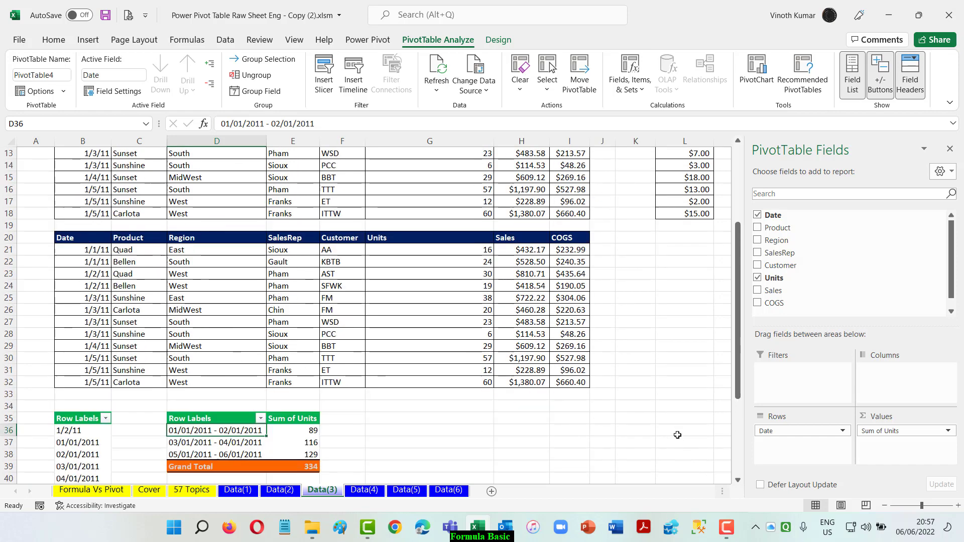
Step: Look over the SalesIntegers and SalesDecimals columns and the empty area beside them on the Data(3) sheet
scroll(653, 402, up, 4)
click(618, 264)
key(Right)
key(Right)
key(Right)
key(Right)
key(Right)
key(Right)
key(Right)
key(Right)
key(Right)
key(Right)
key(Right)
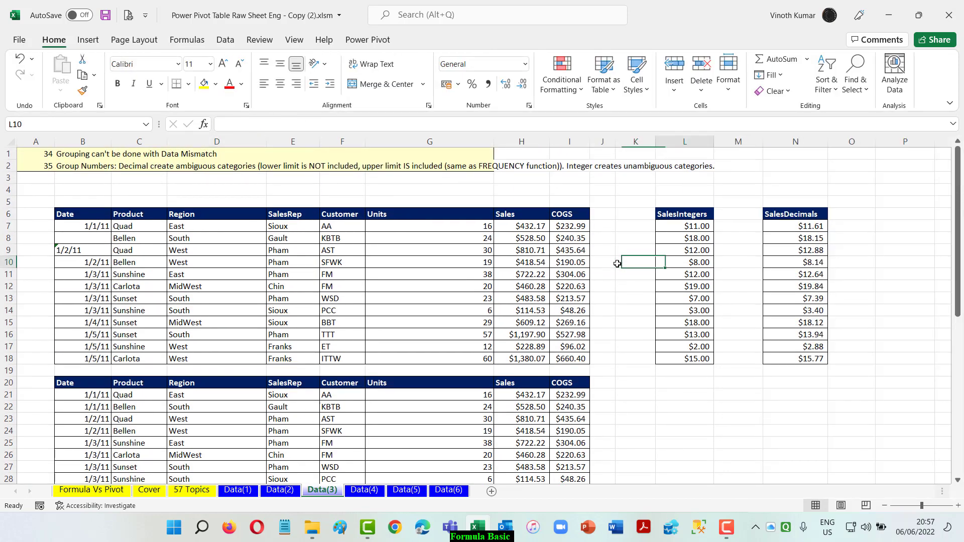
key(Left)
key(Left)
key(Left)
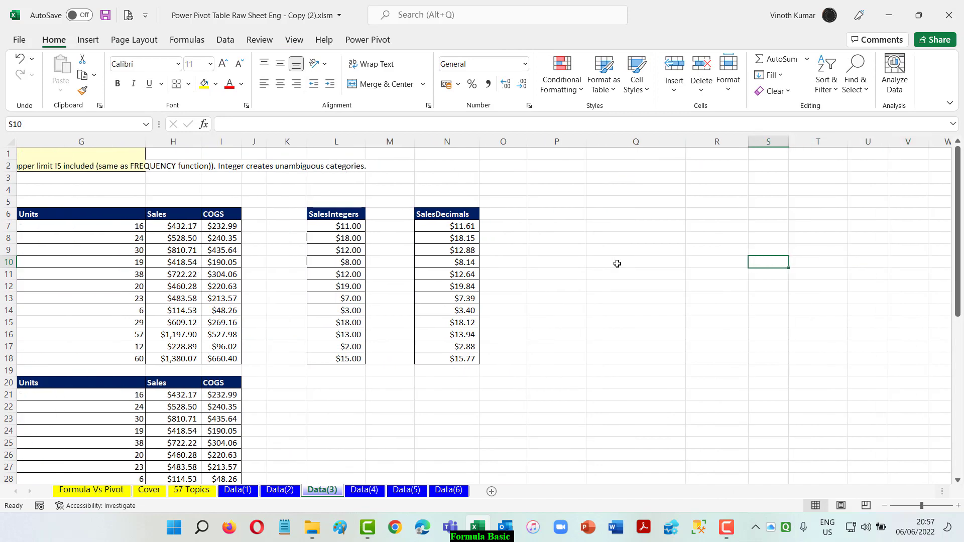
Step: Create a PivotTable from the SalesIntegers column, L6:L18, placed on the existing worksheet at cell P6
click(347, 215)
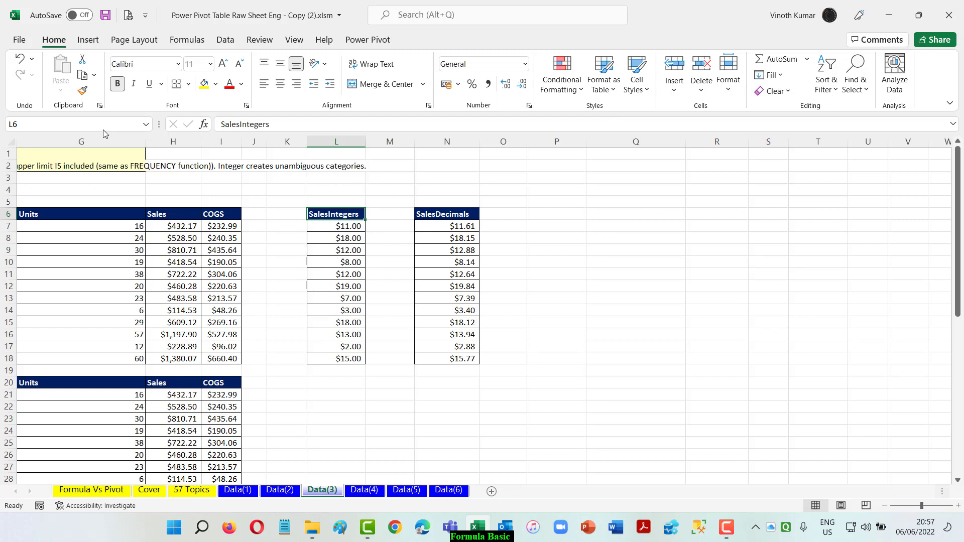
key(alt+n)
key(v)
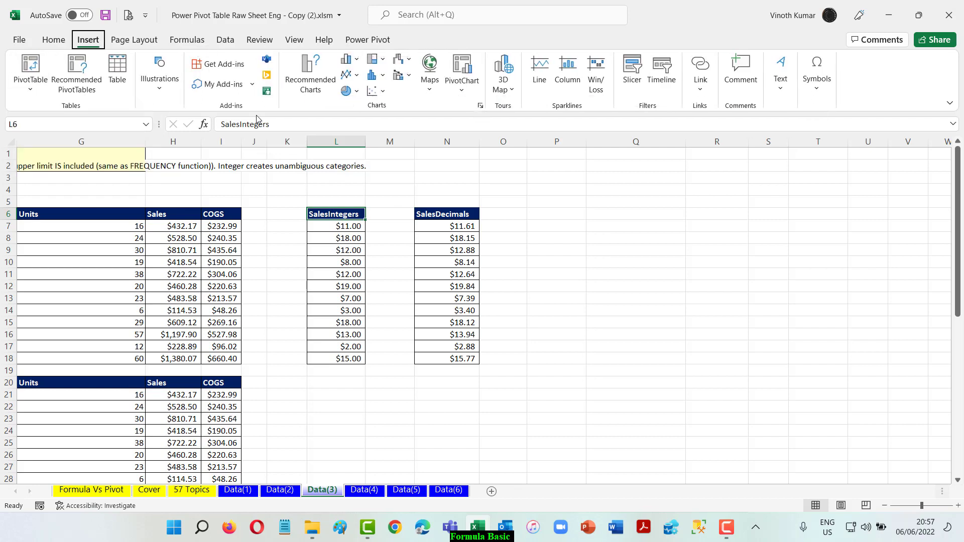
key(t)
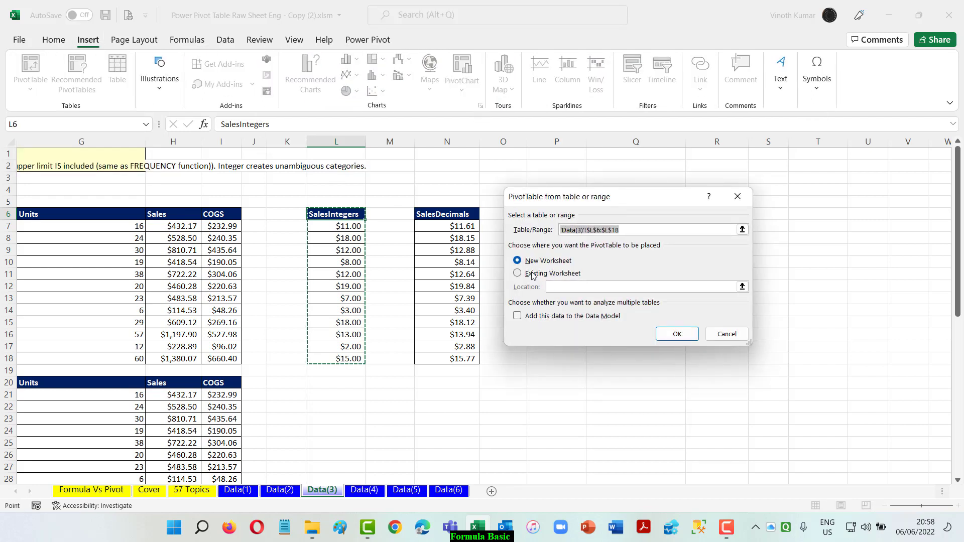
click(536, 273)
click(742, 287)
drag(635, 209, 663, 431)
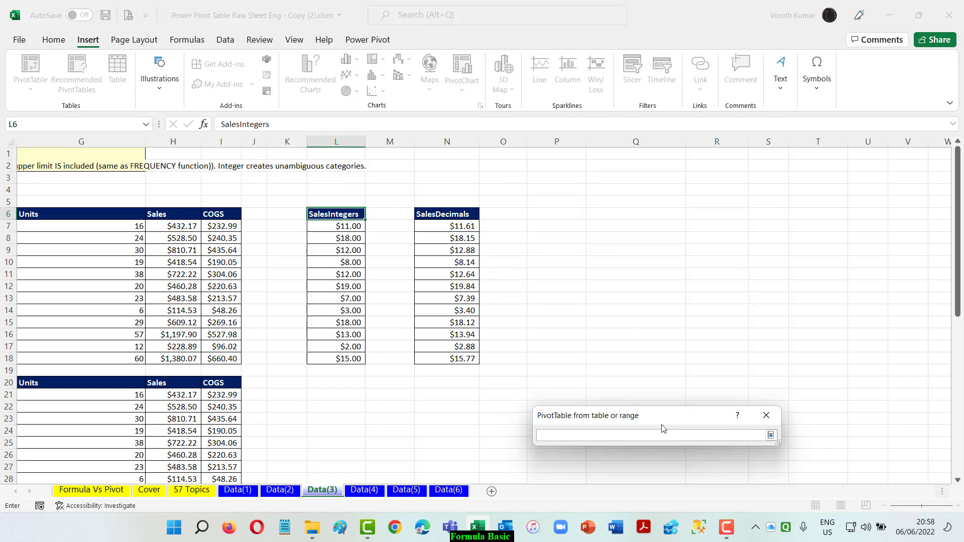
click(571, 215)
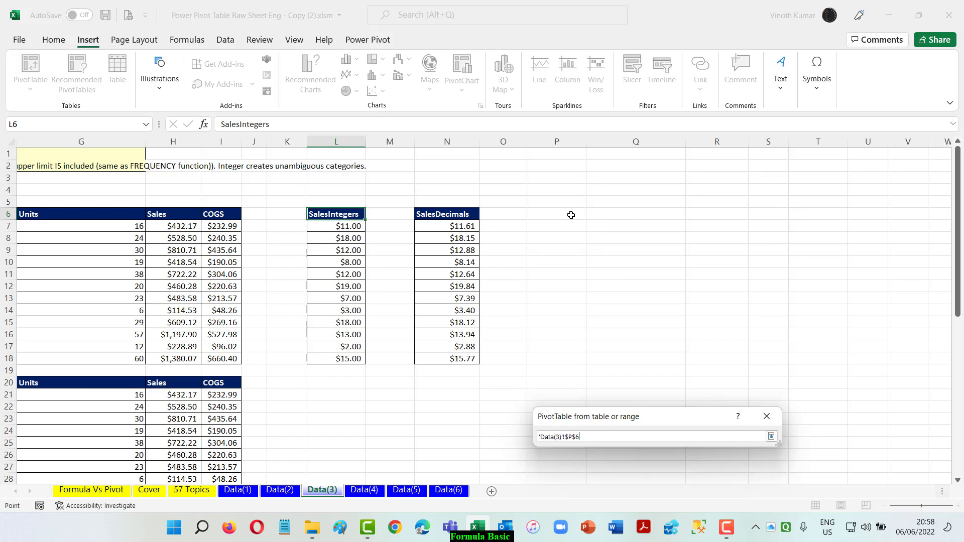
click(771, 436)
drag(681, 430, 337, 205)
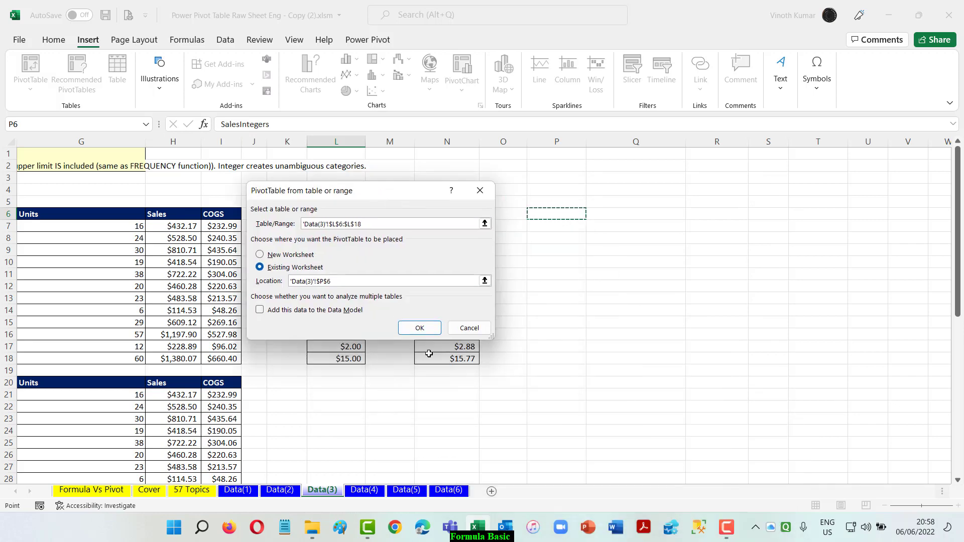
click(419, 330)
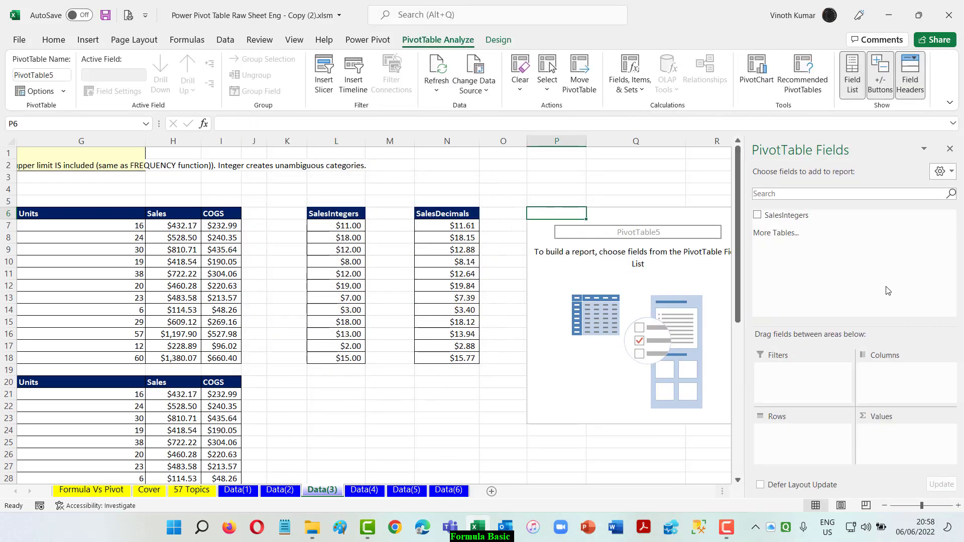
Step: Put SalesIntegers in the PivotTable's rows and group the numbers from 1 to 20 in intervals of 5
click(757, 215)
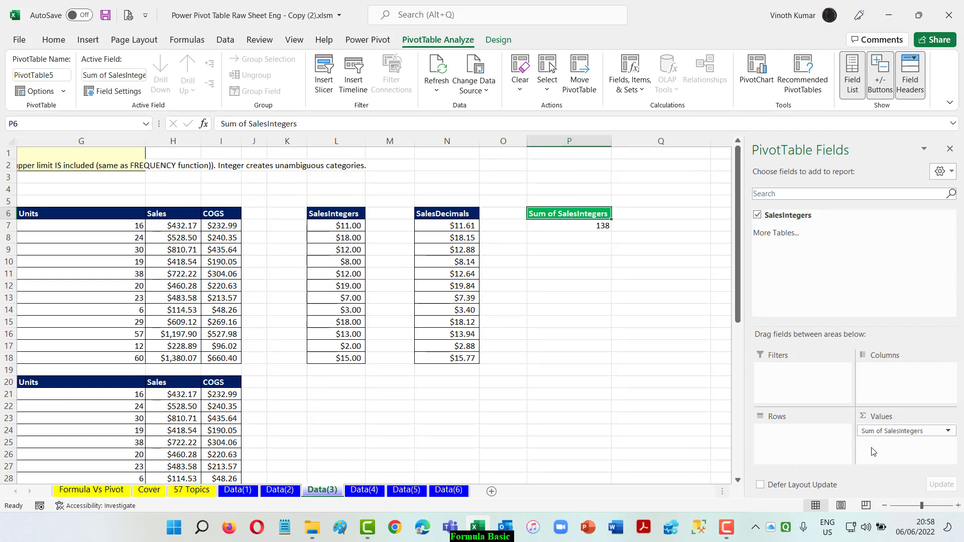
drag(894, 432, 804, 442)
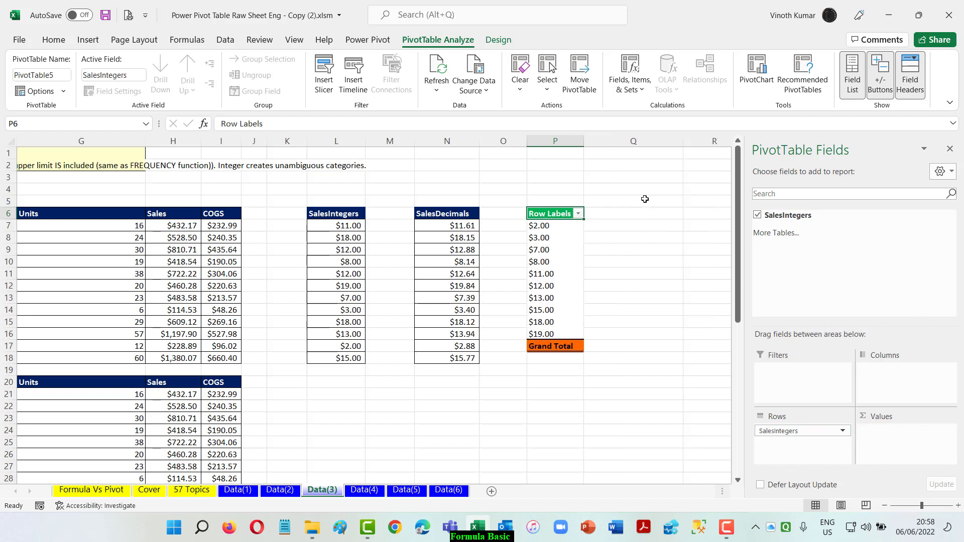
right_click(558, 226)
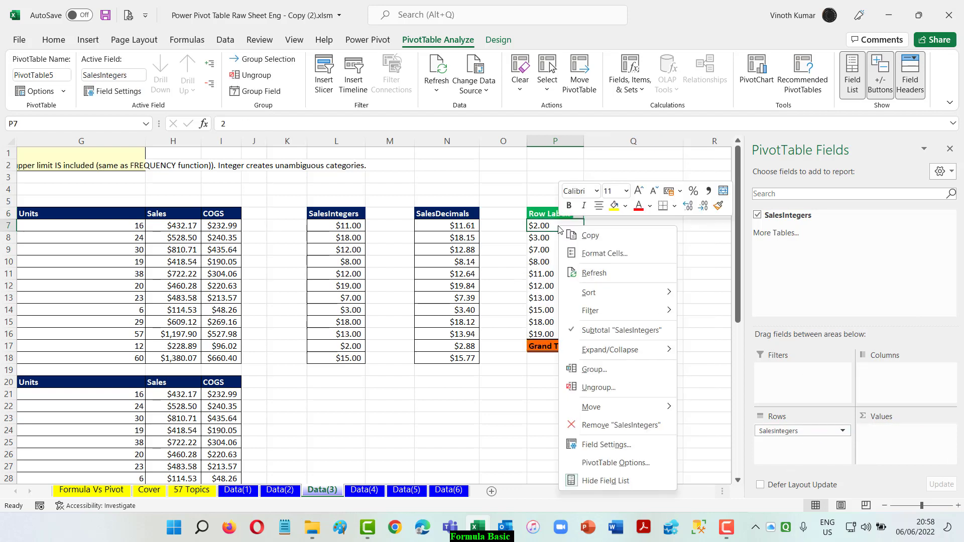
click(622, 370)
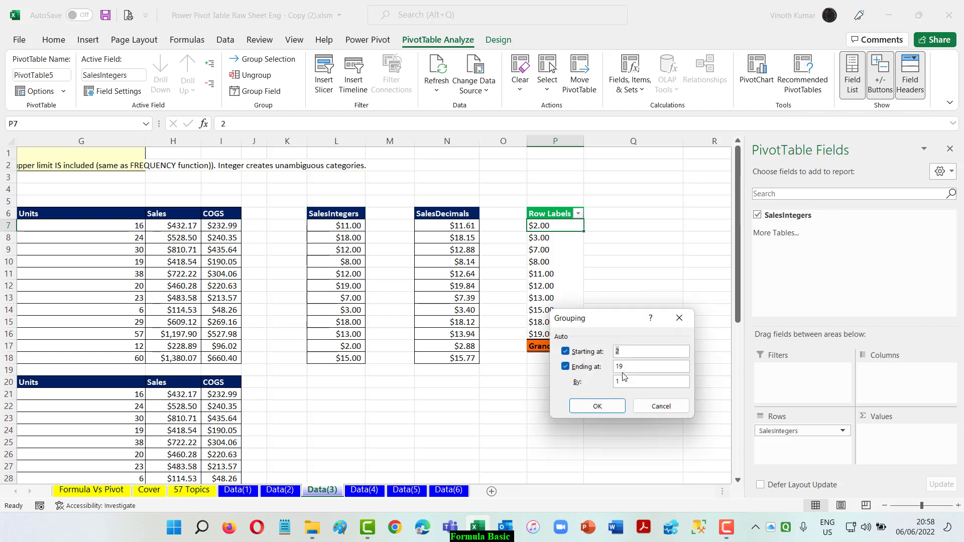
key(BackSpace)
text(1)
key(Tab)
key(Tab)
text(20)
key(Tab)
key(Return)
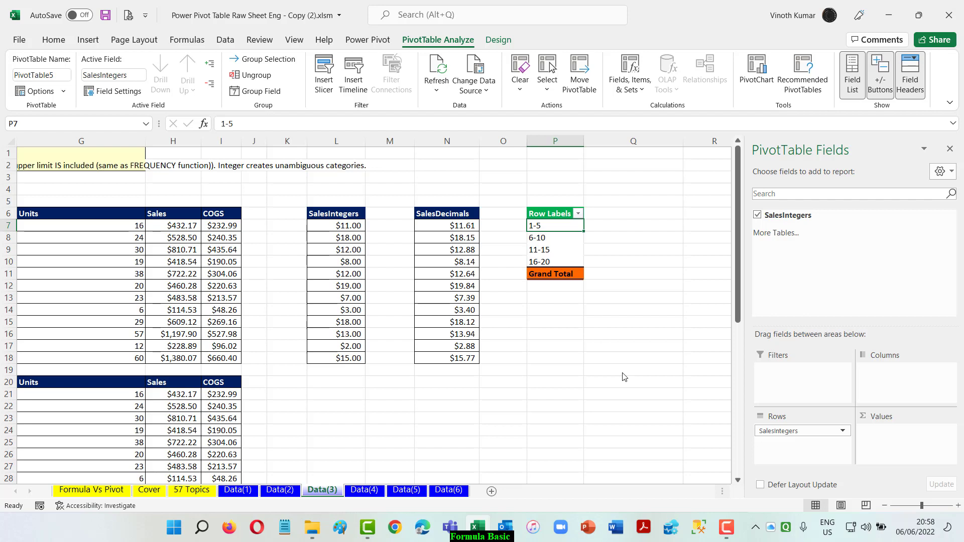
Step: Add SalesIntegers to the grouped PivotTable's values as a count
click(949, 148)
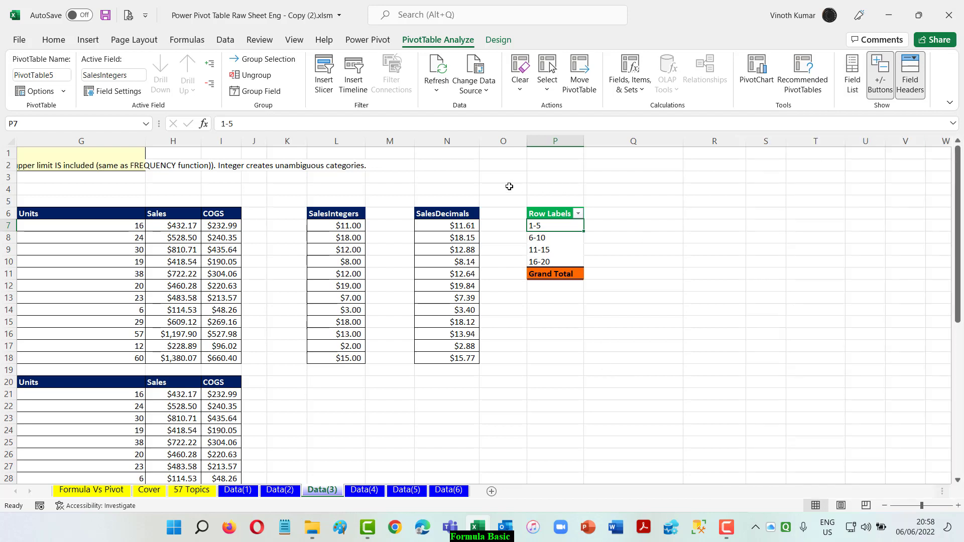
click(458, 210)
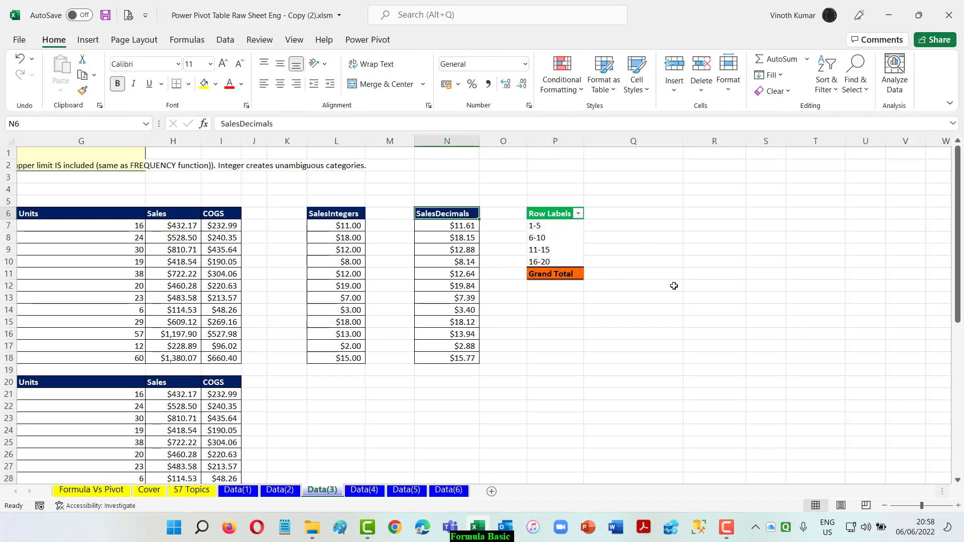
click(331, 225)
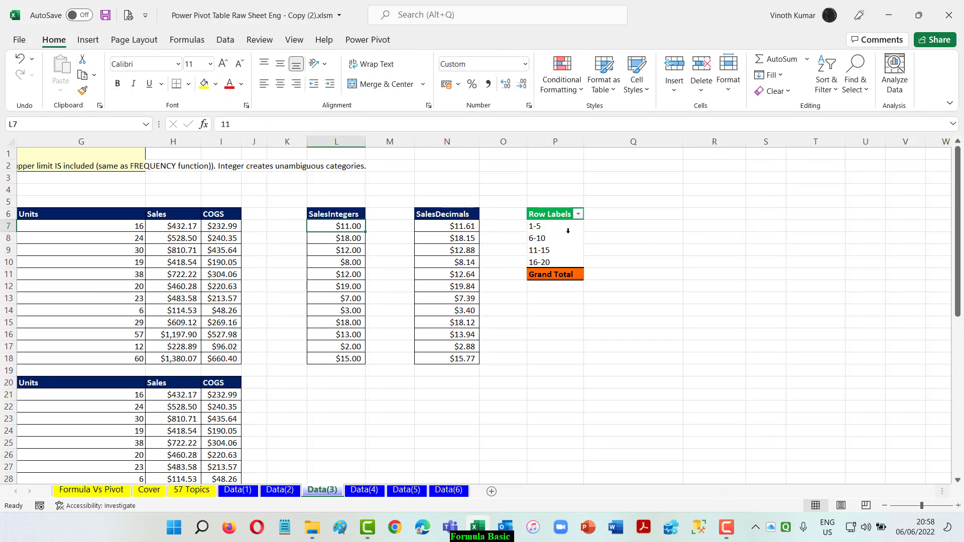
click(568, 232)
right_click(563, 226)
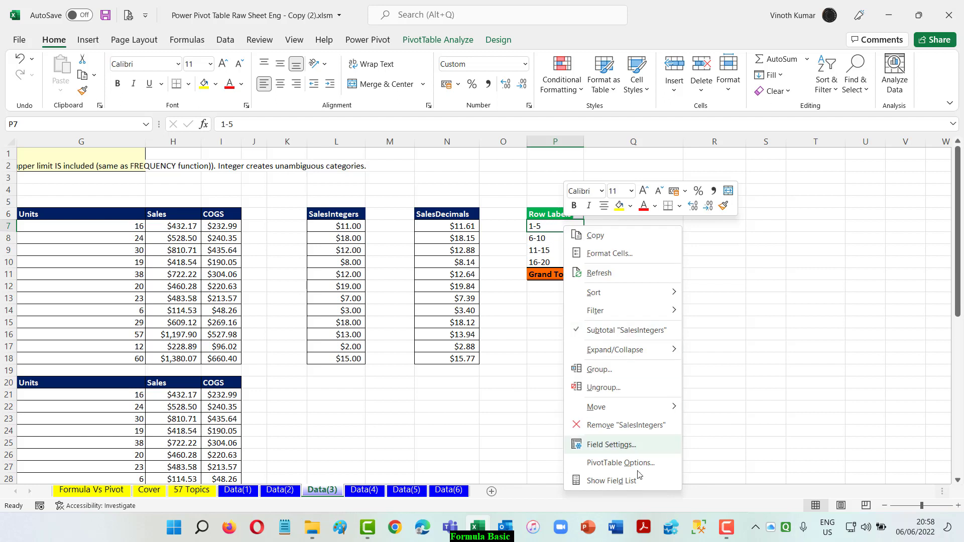
click(641, 478)
drag(788, 216, 880, 450)
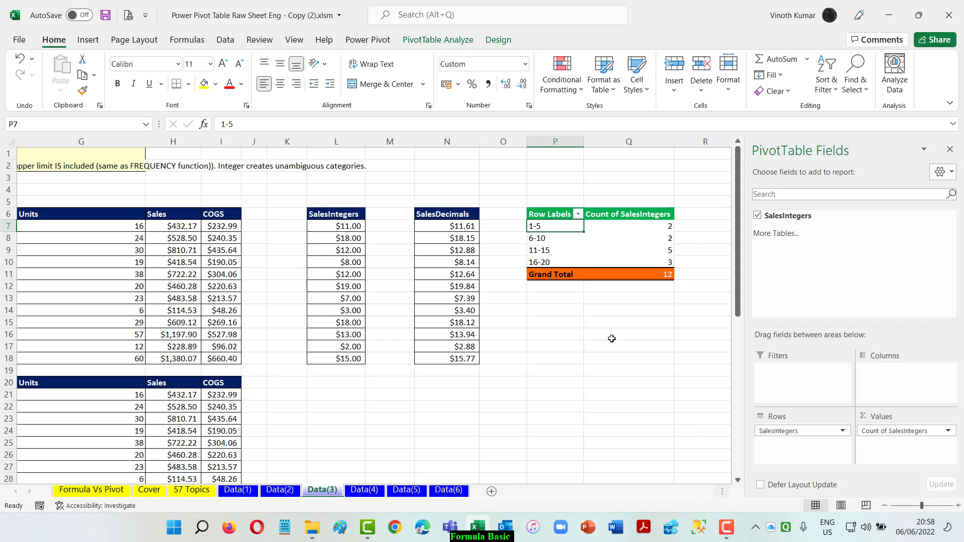
Step: Rename the Count of SalesIntegers header to Count and narrow column Q
click(634, 214)
text(Count)
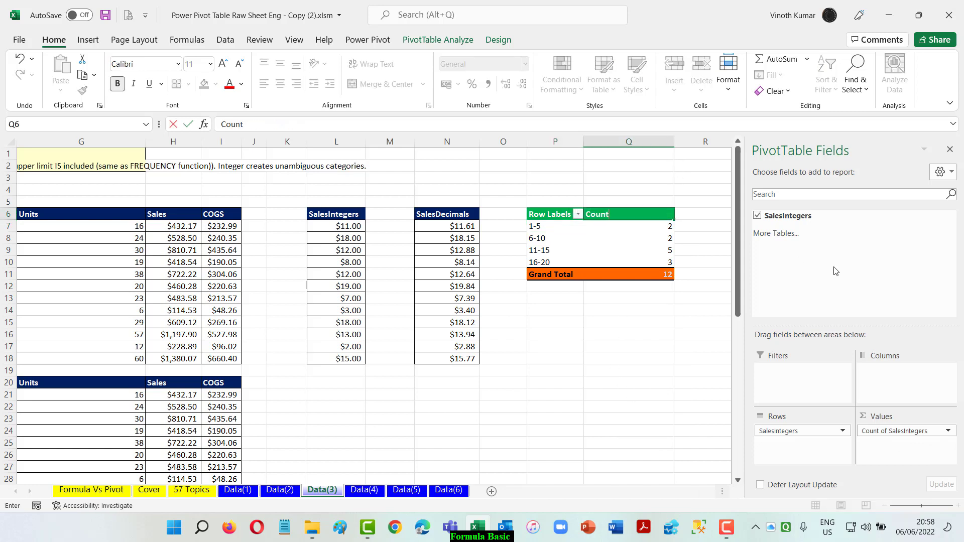
key(Return)
right_click(636, 216)
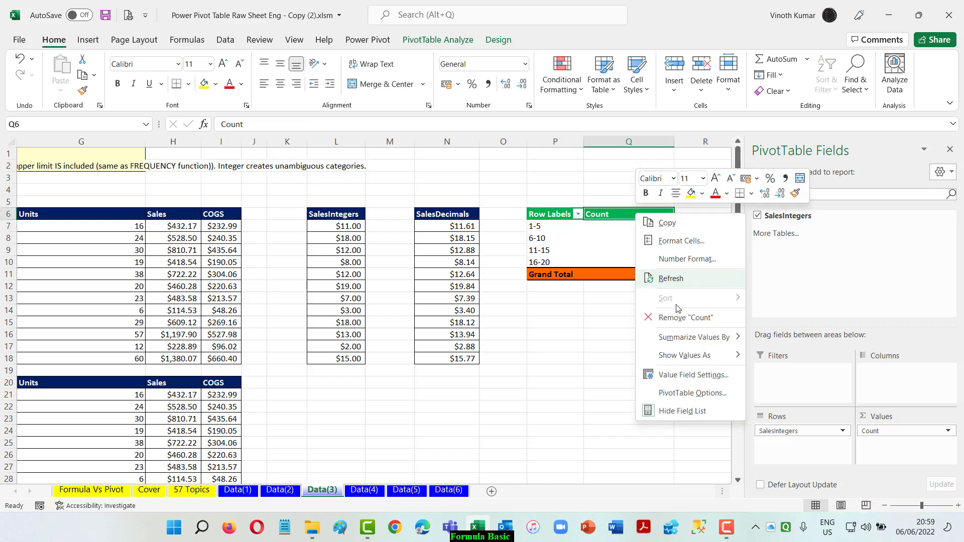
key(Escape)
drag(673, 142, 621, 142)
Step: Create a PivotTable from the SalesDecimals column, N6:N18, placed on the existing worksheet at cell S6
key(Left)
key(Left)
key(Left)
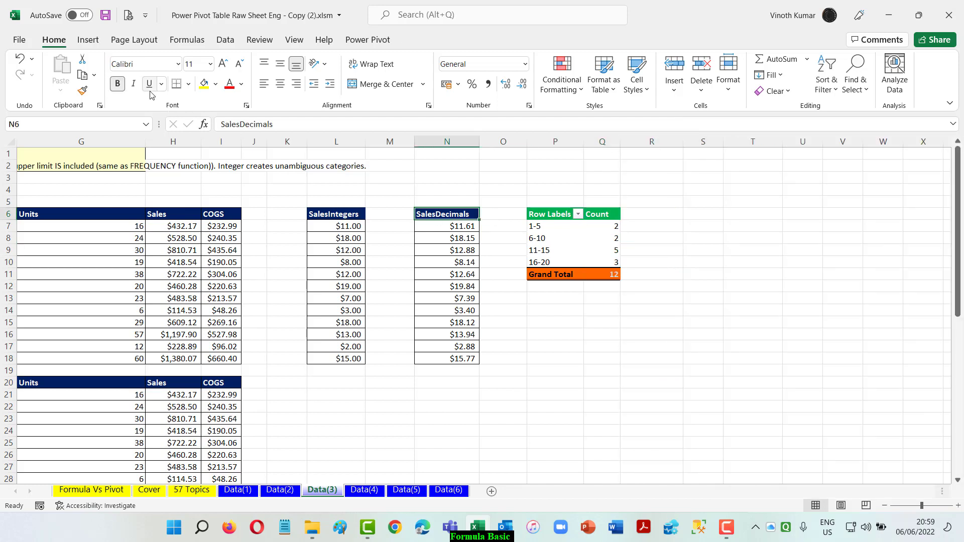
key(alt+n)
key(v)
key(t)
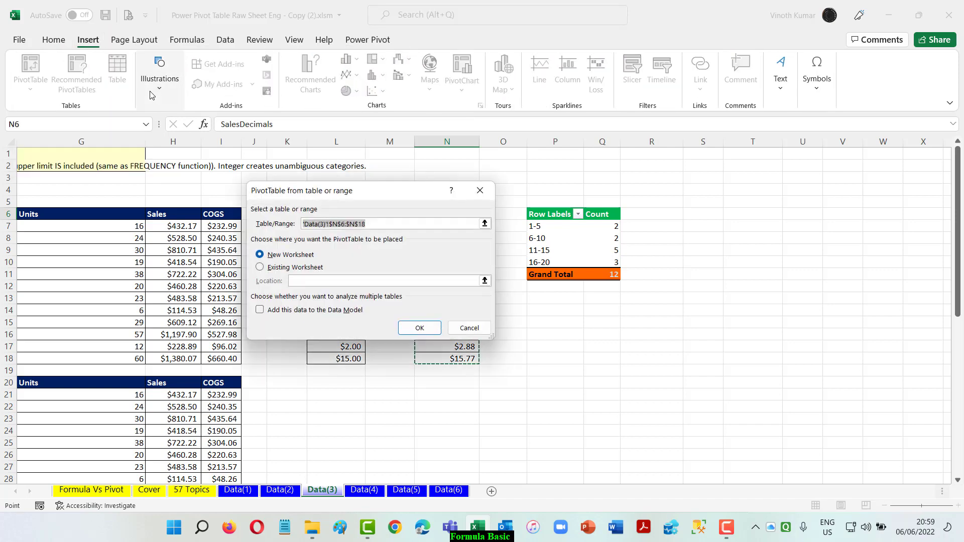
key(alt+e)
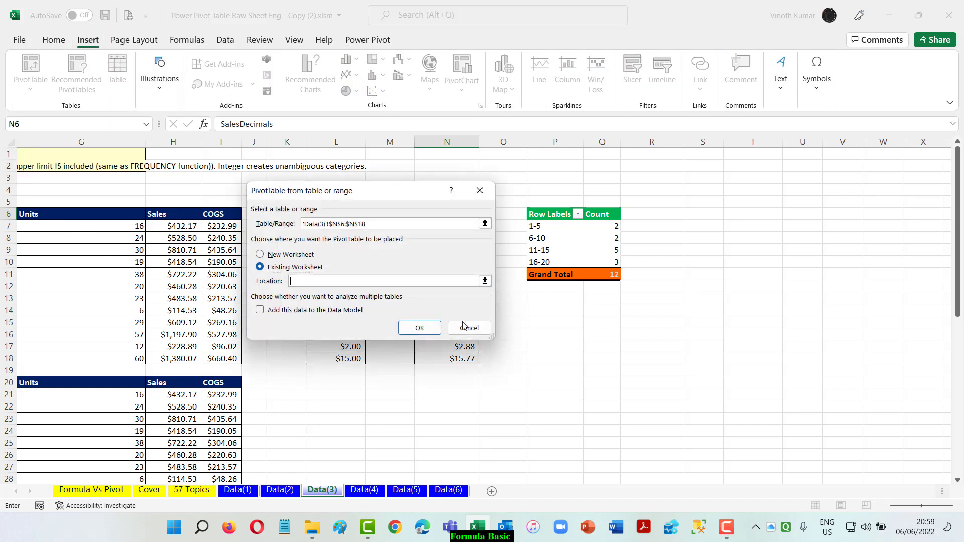
click(485, 281)
click(700, 216)
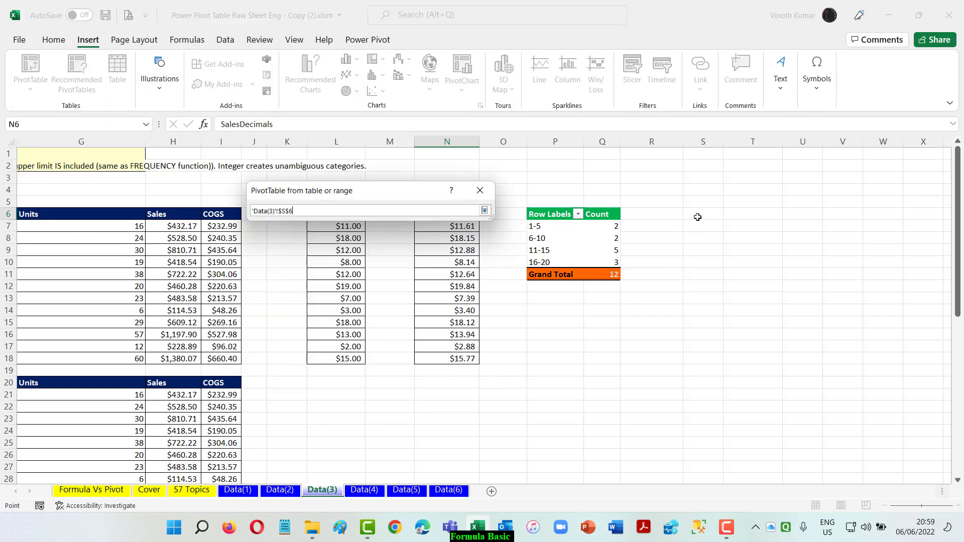
click(485, 210)
click(422, 327)
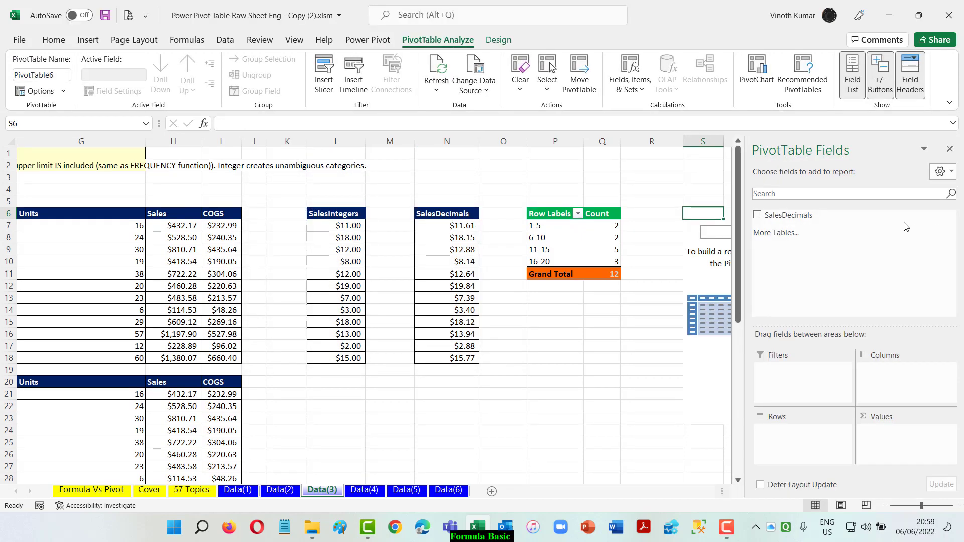
Step: Add SalesDecimals to the new PivotTable's rows and group the numbers from 1 to 20 in intervals of 5
drag(798, 216, 831, 440)
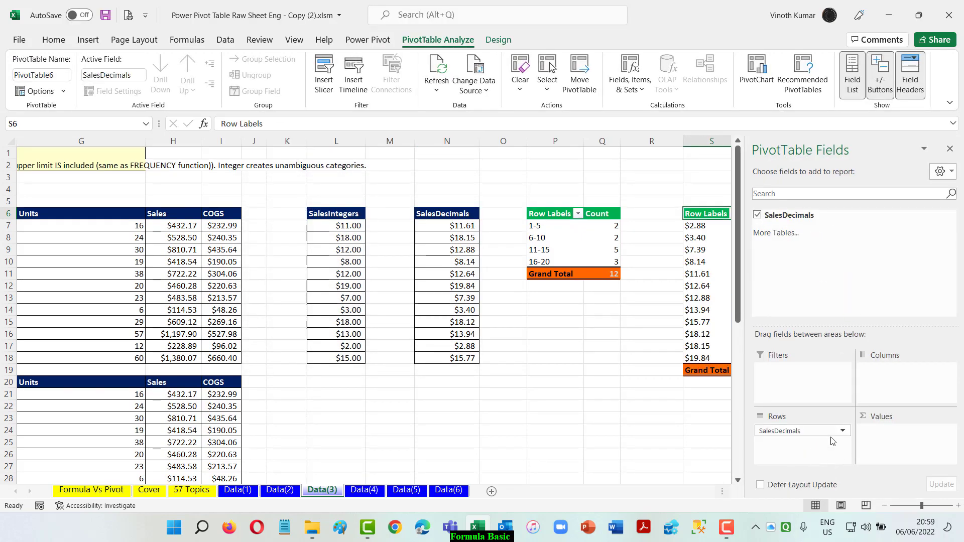
right_click(698, 227)
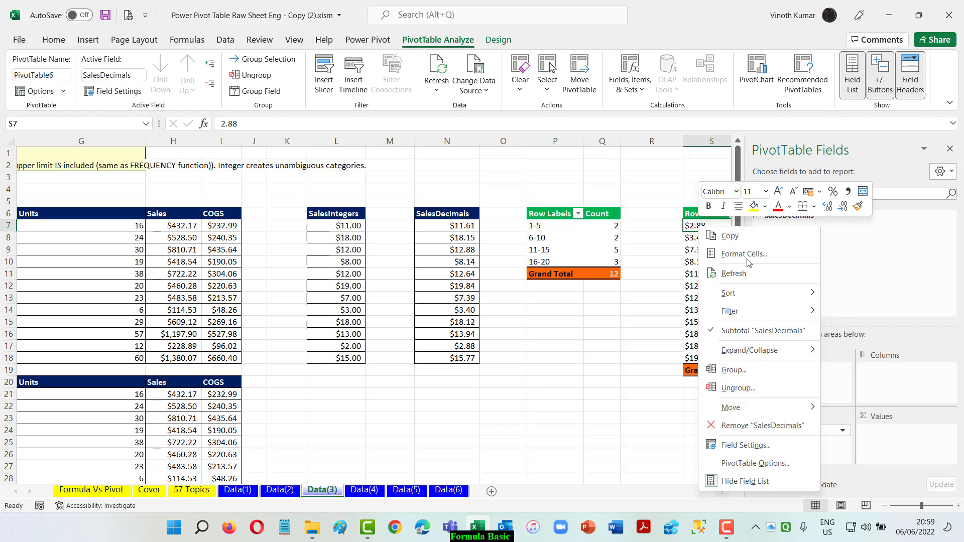
click(734, 369)
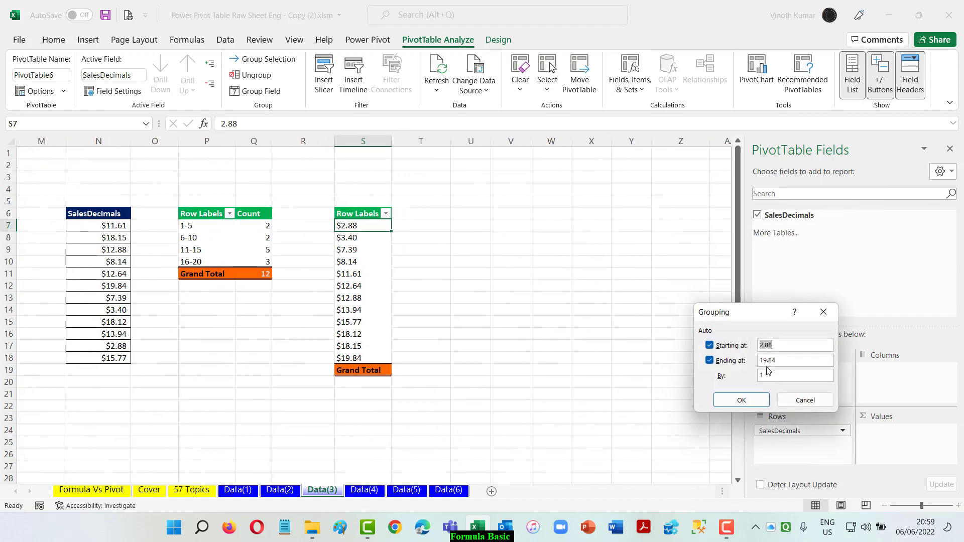
text(1)
key(Tab)
key(Tab)
text(20)
key(Tab)
text(5)
key(Return)
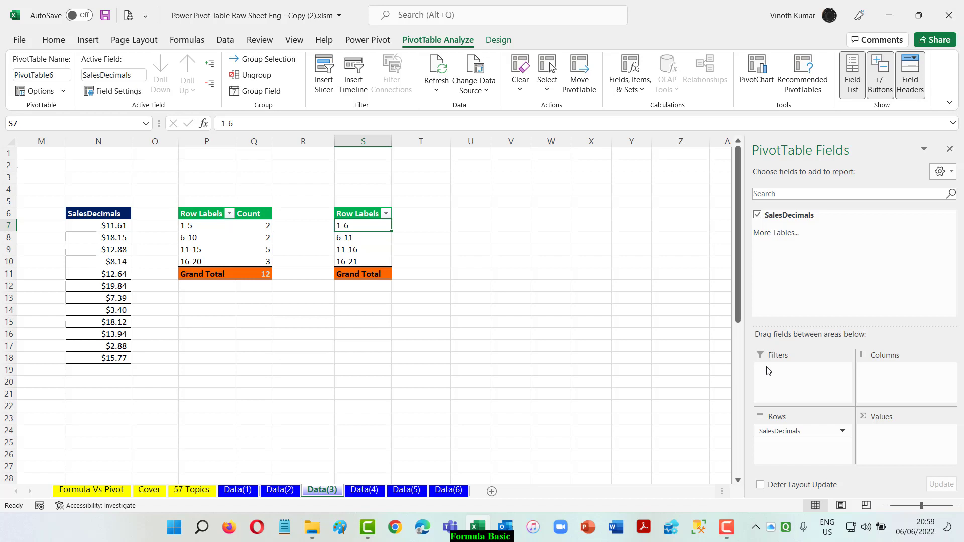
Step: Add SalesDecimals to the decimal PivotTable's values as a count
drag(804, 216, 906, 452)
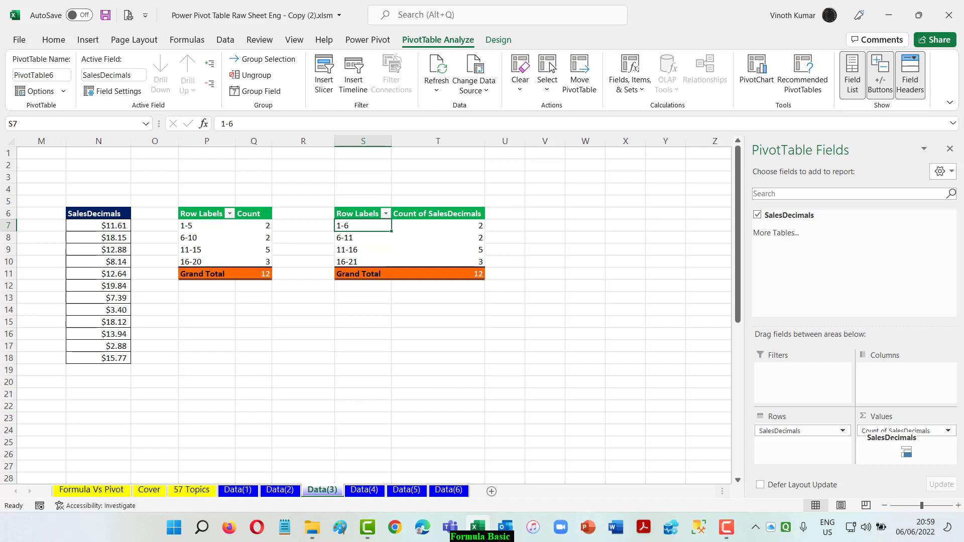
drag(907, 452, 904, 442)
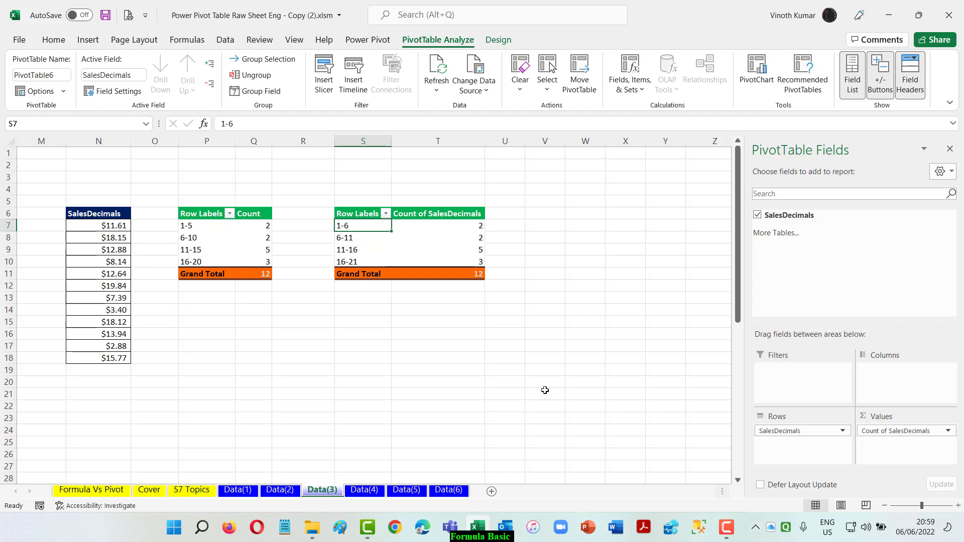
Step: Compare the integer and decimal grouping categories in the two PivotTables with their source columns
click(560, 370)
key(Left)
key(Left)
key(ctrl+Left)
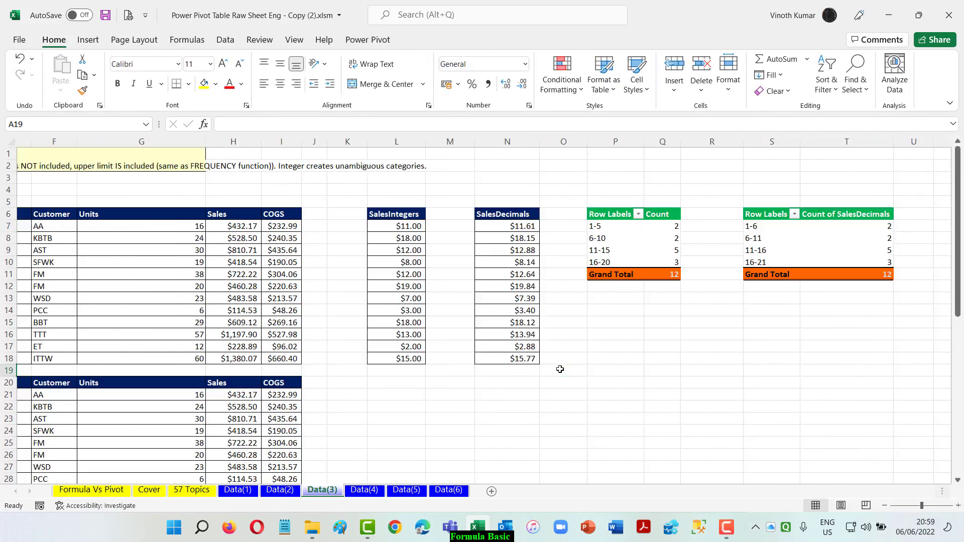
key(Right)
key(Right)
key(Right)
key(Right)
key(Right)
key(Right)
key(Right)
key(Right)
key(Right)
key(Right)
key(Right)
key(Right)
key(Right)
key(Right)
key(Right)
key(Right)
key(Right)
key(Right)
key(Right)
key(Right)
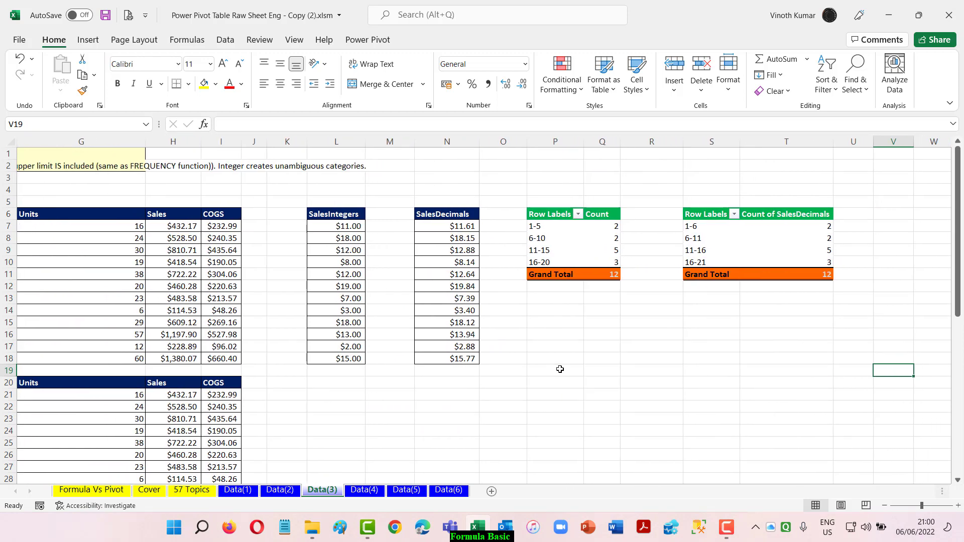
Step: Switch to the Data(4) sheet, rechecking the Data(3) sheet once in between
click(363, 491)
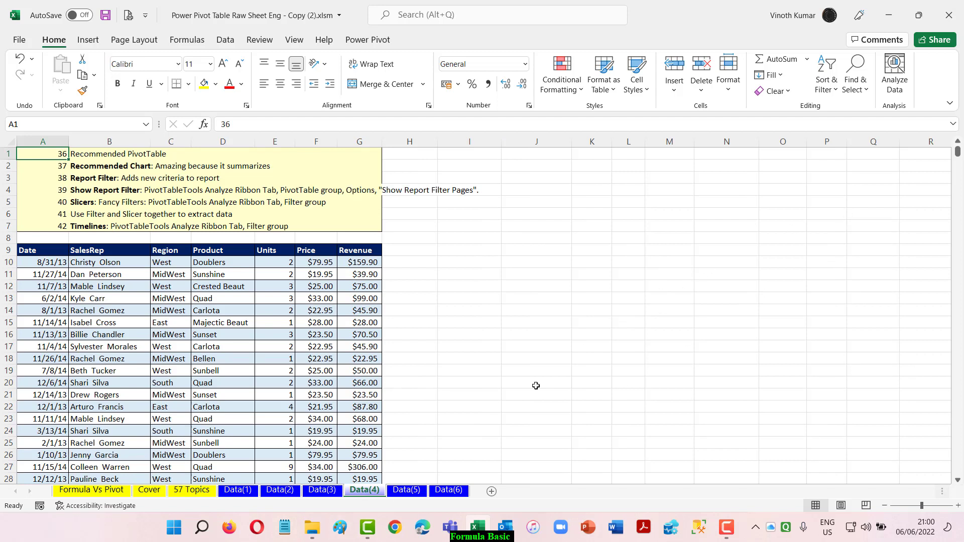
click(329, 493)
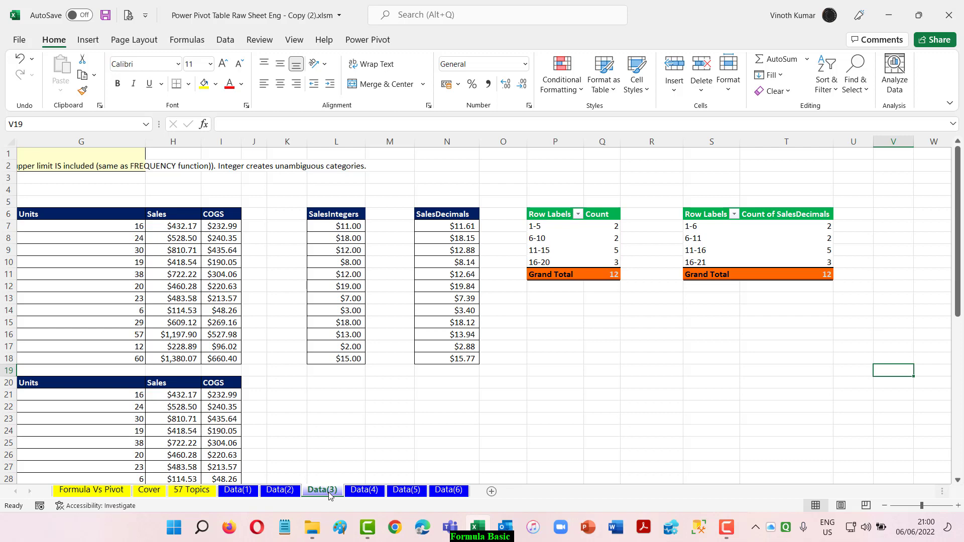
click(365, 491)
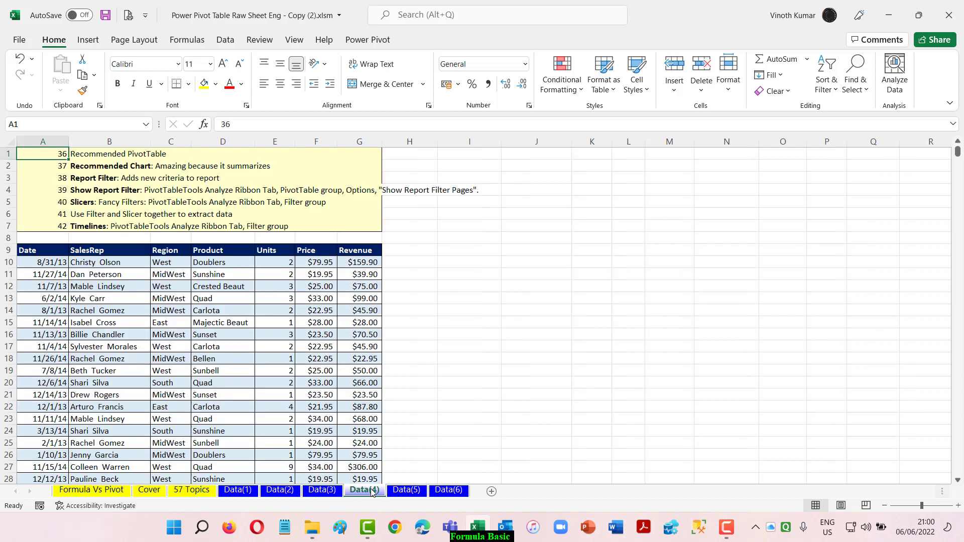